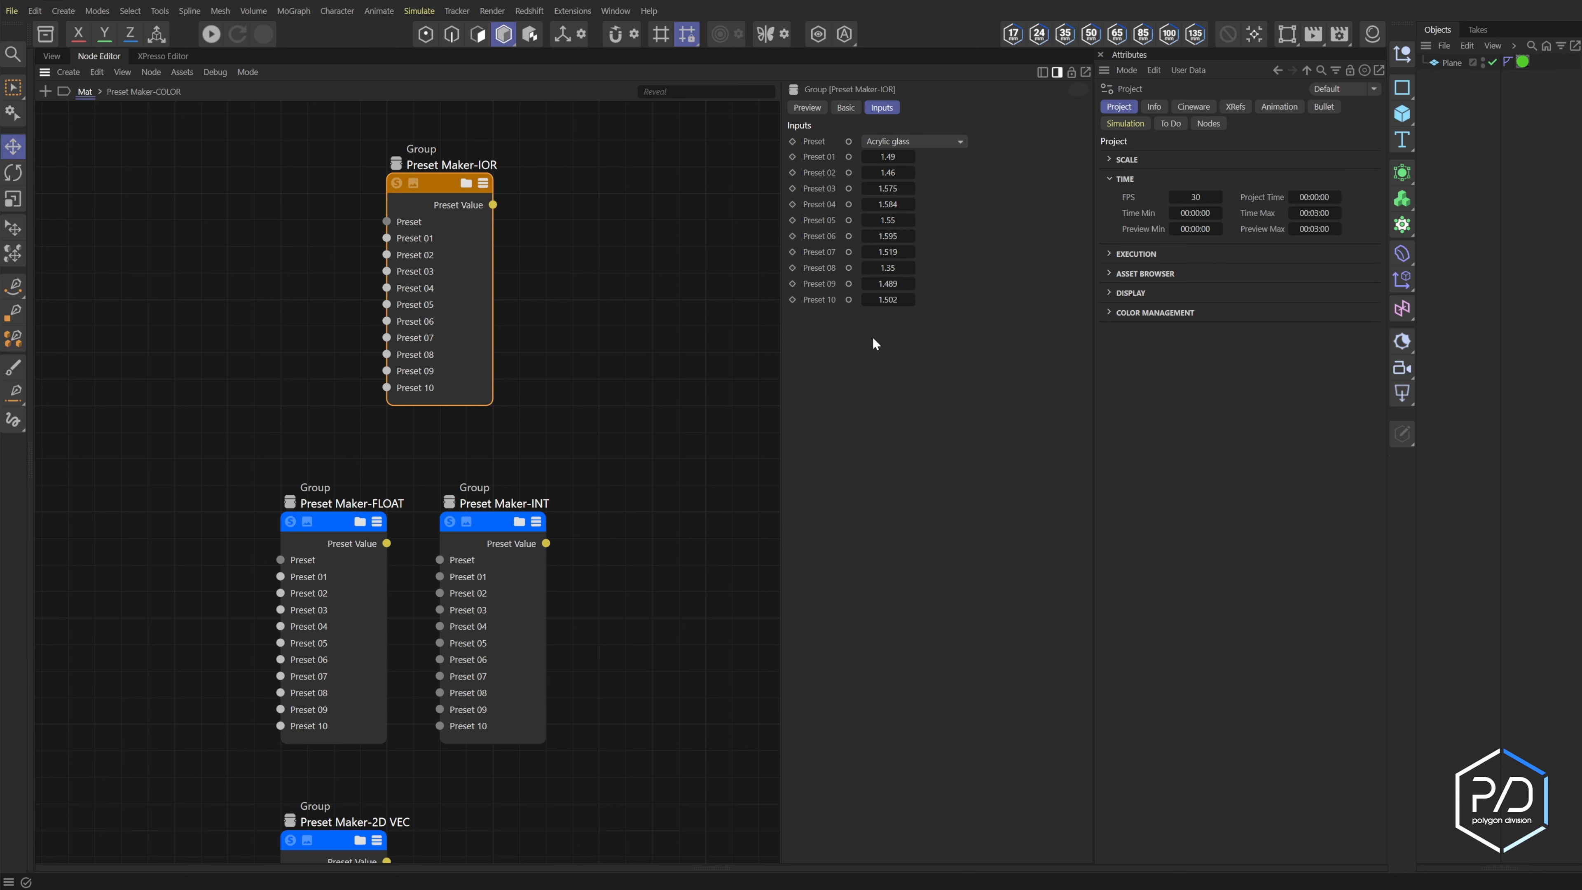
# Inspect the inputs of the Preset Maker groups for IOR, INT, FLOAT, 2D VEC, COLOR and IMAGE
pyautogui.click(933, 143)
pyautogui.click(925, 362)
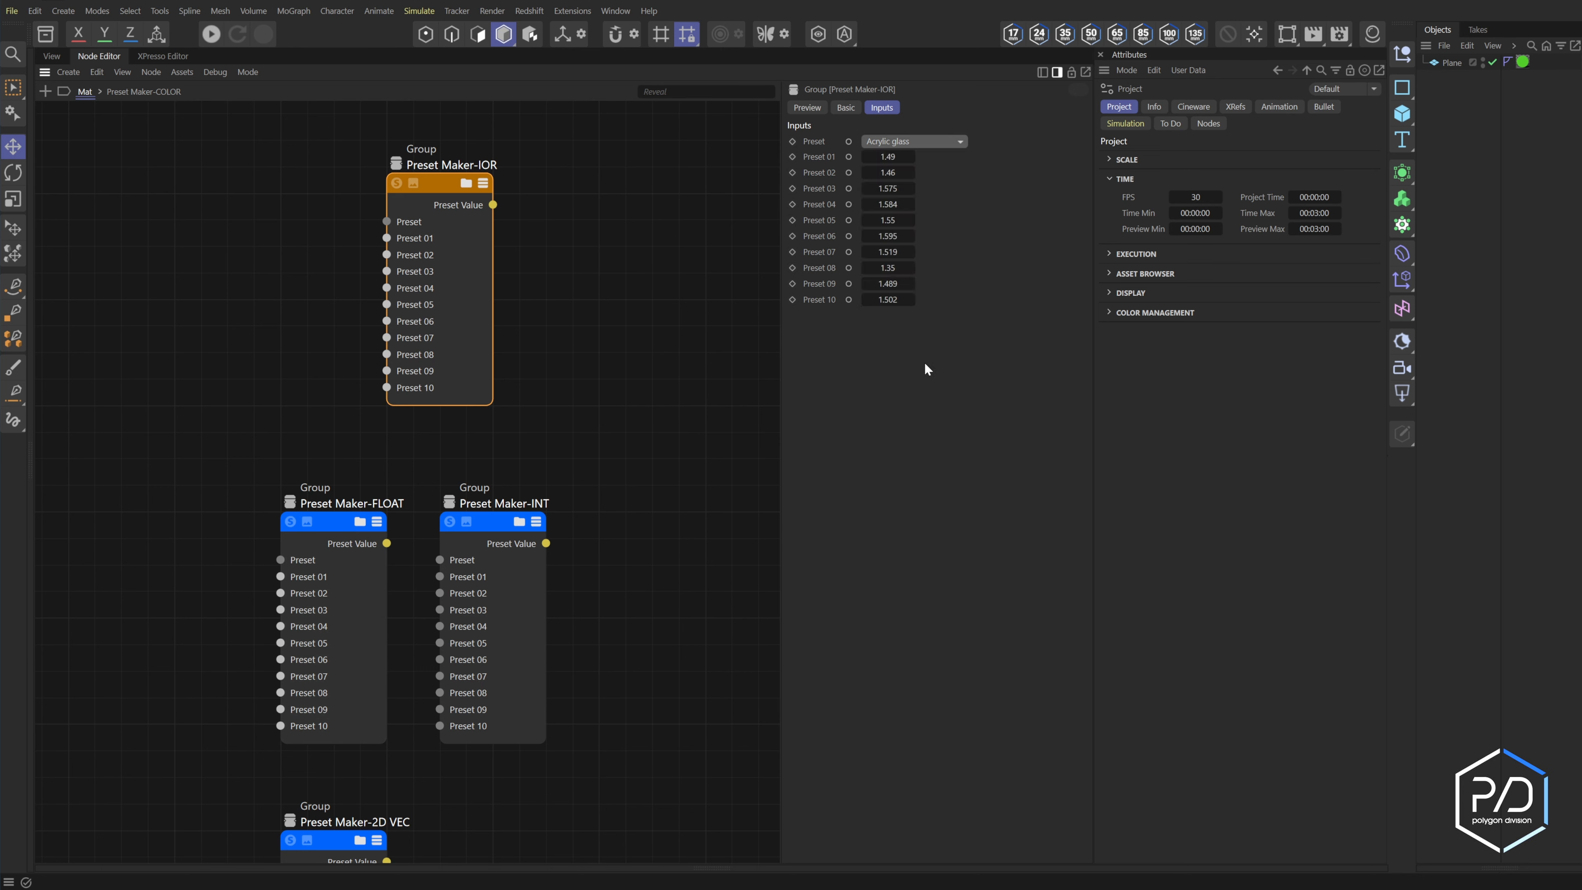
pyautogui.moveTo(635, 691); pyautogui.dragTo(663, 578, button='middle')
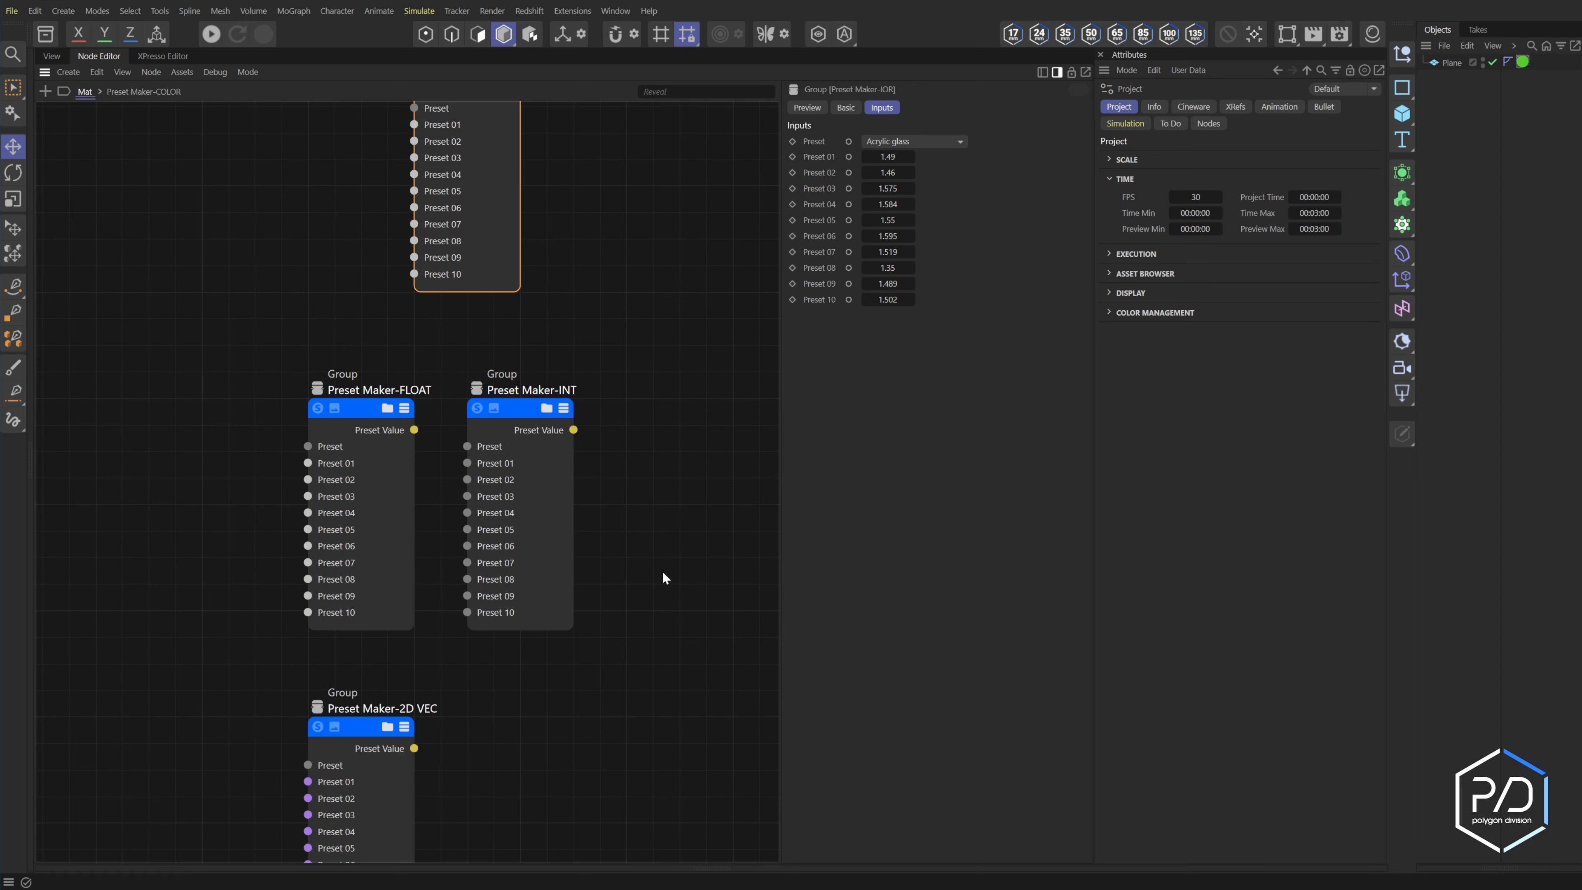
pyautogui.click(552, 525)
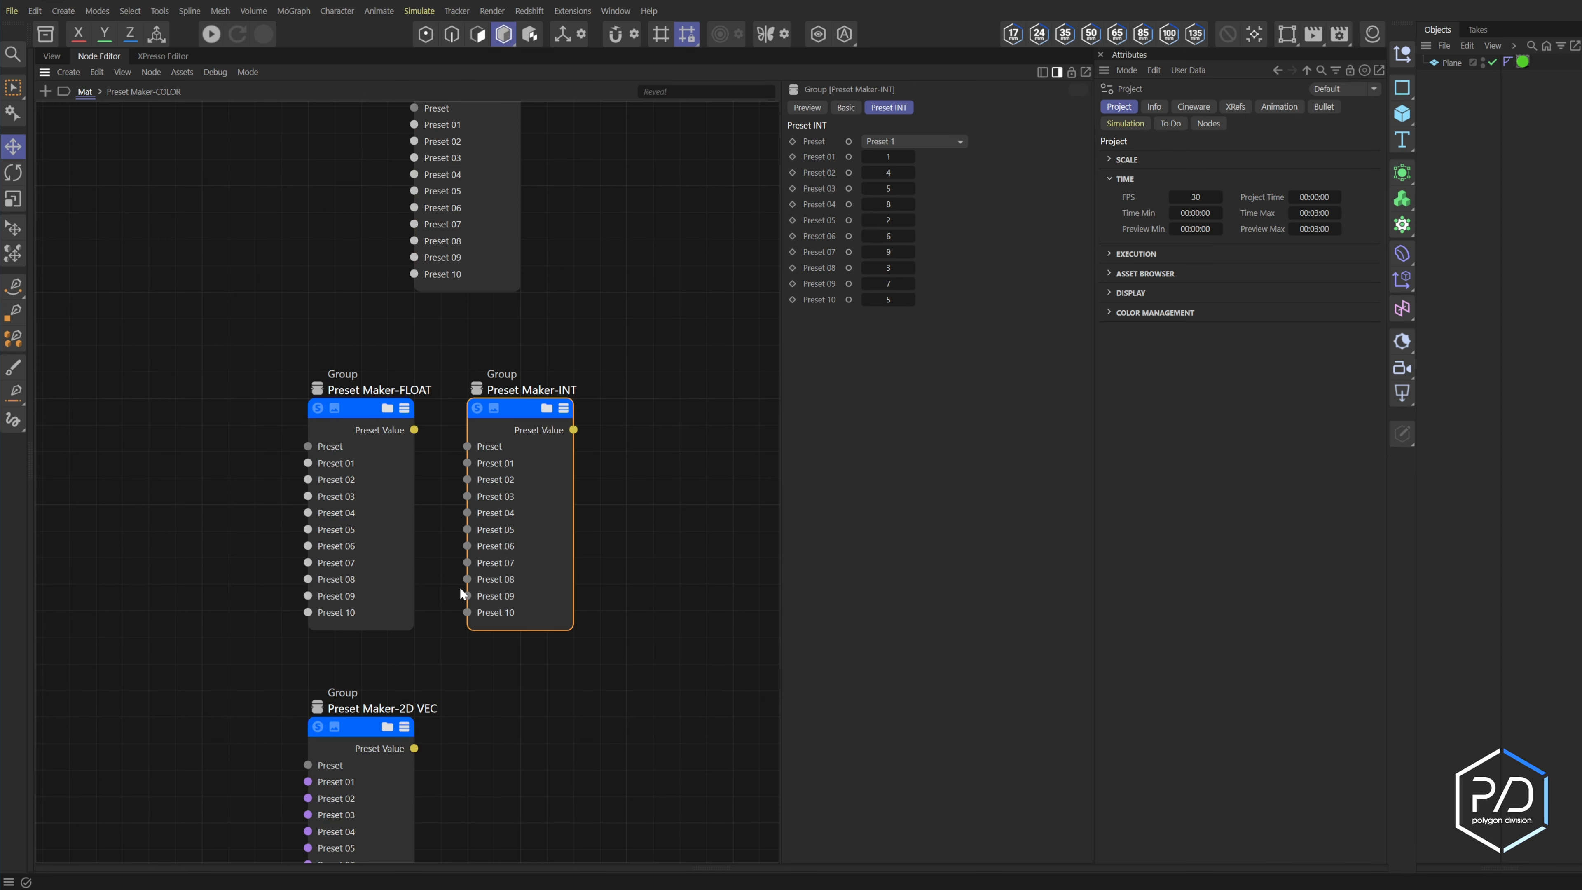
pyautogui.click(391, 508)
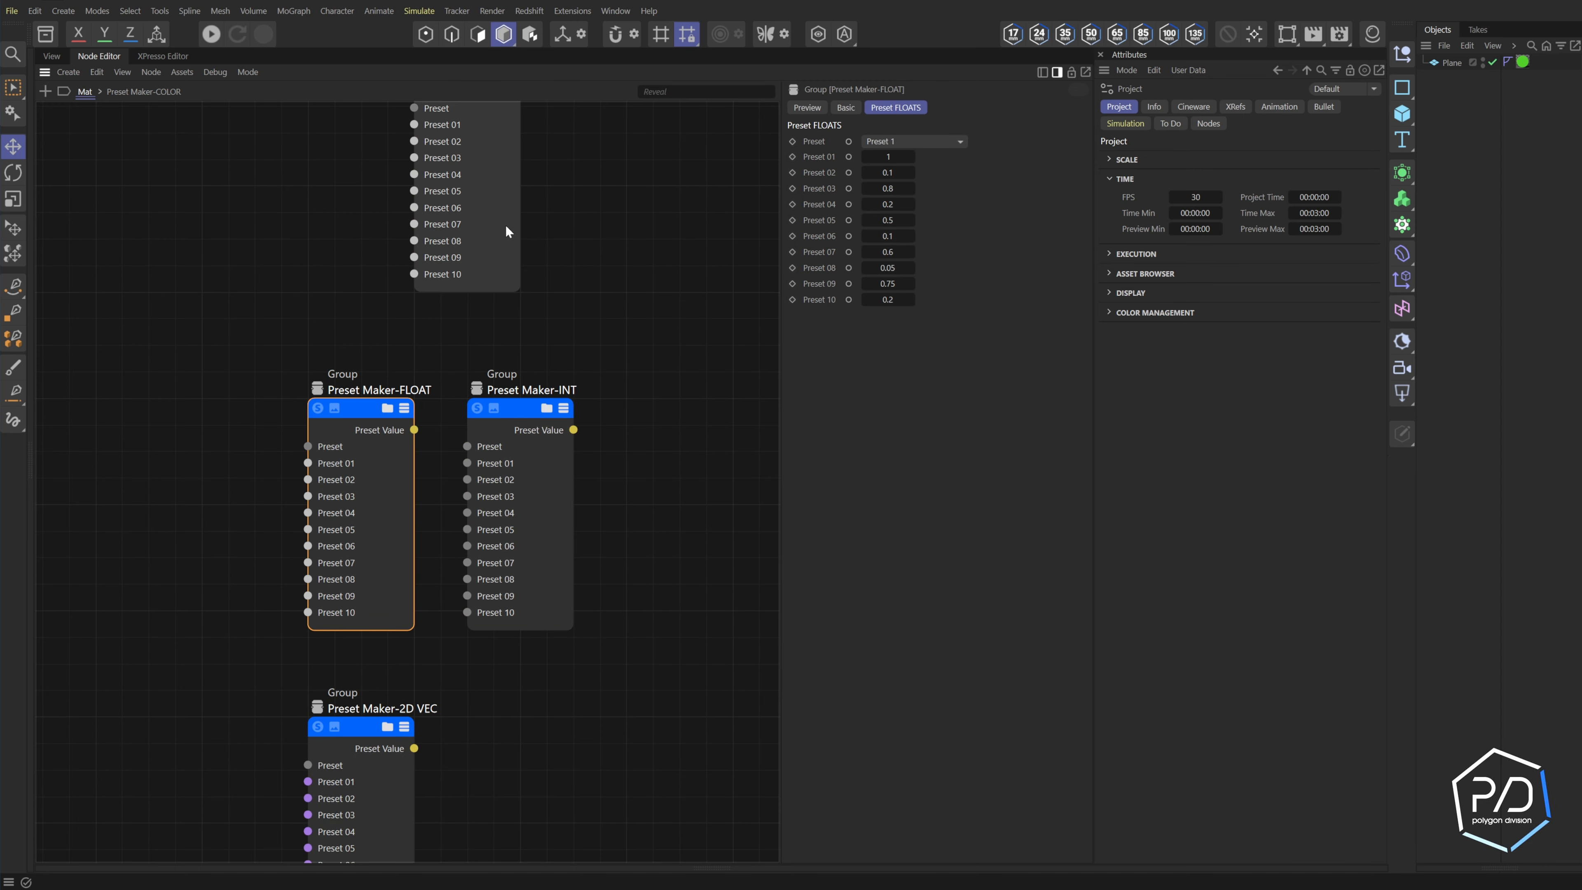
pyautogui.moveTo(689, 860); pyautogui.dragTo(710, 594, button='middle')
pyautogui.click(423, 597)
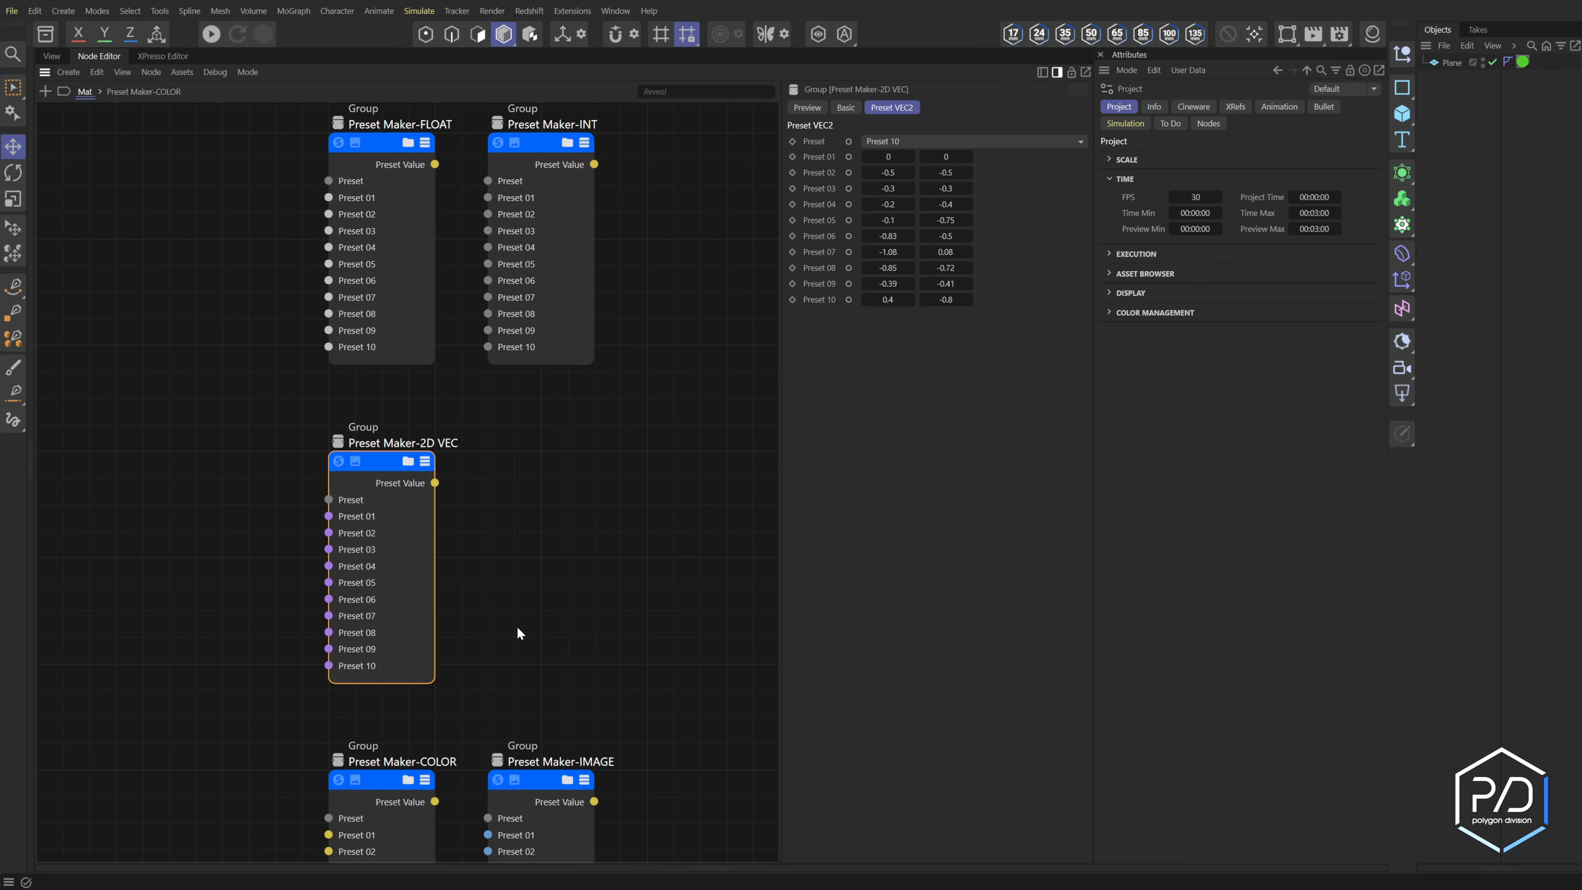
pyautogui.moveTo(516, 627); pyautogui.dragTo(621, 318, button='middle')
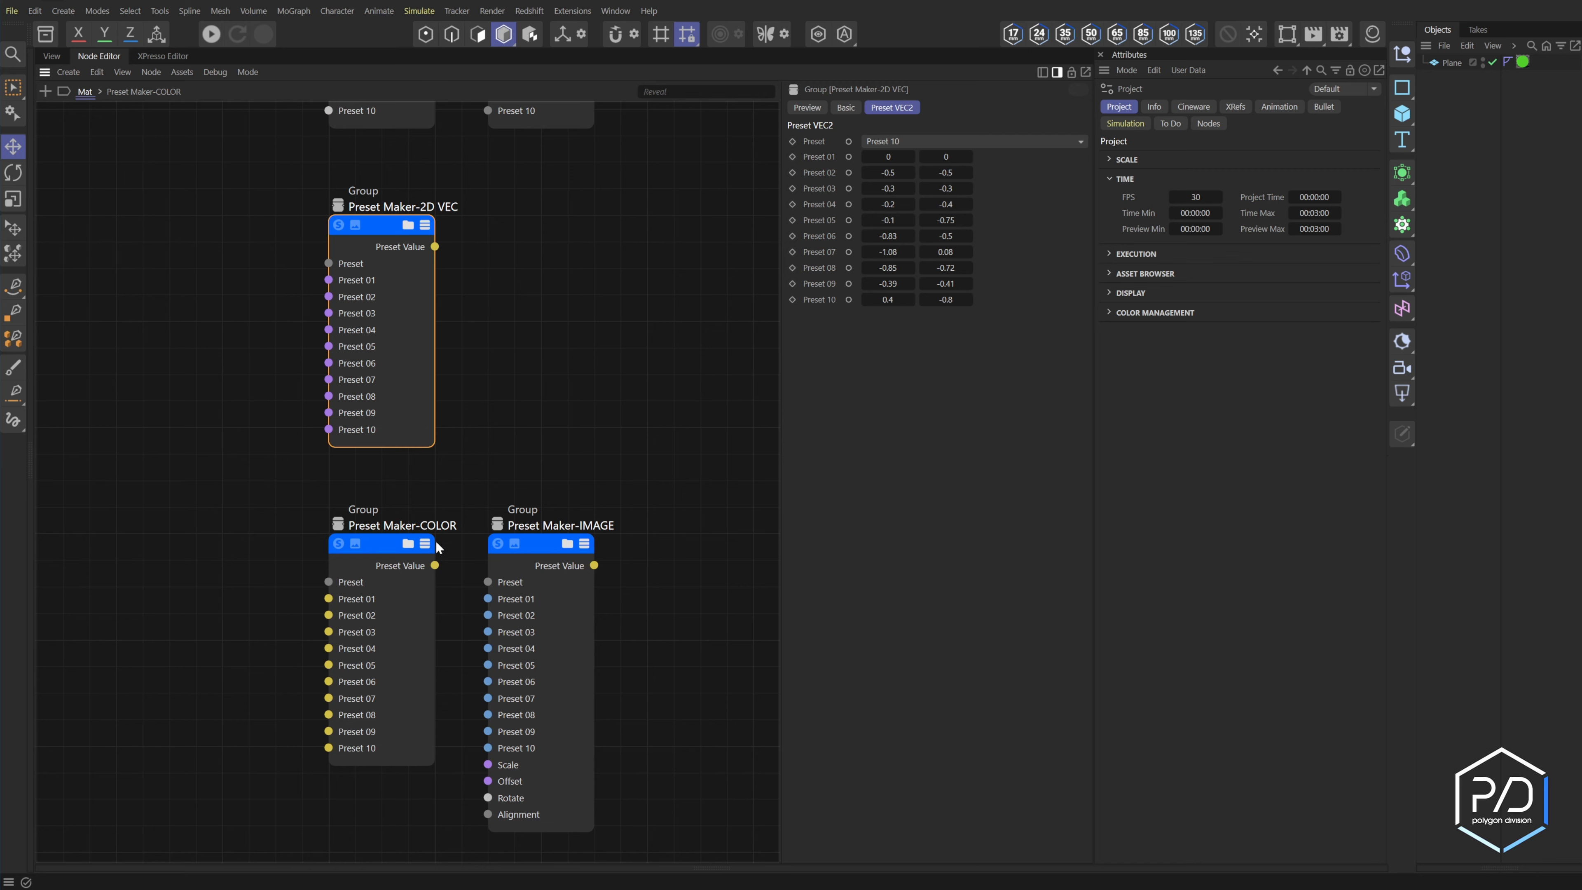
pyautogui.click(380, 551)
pyautogui.click(566, 548)
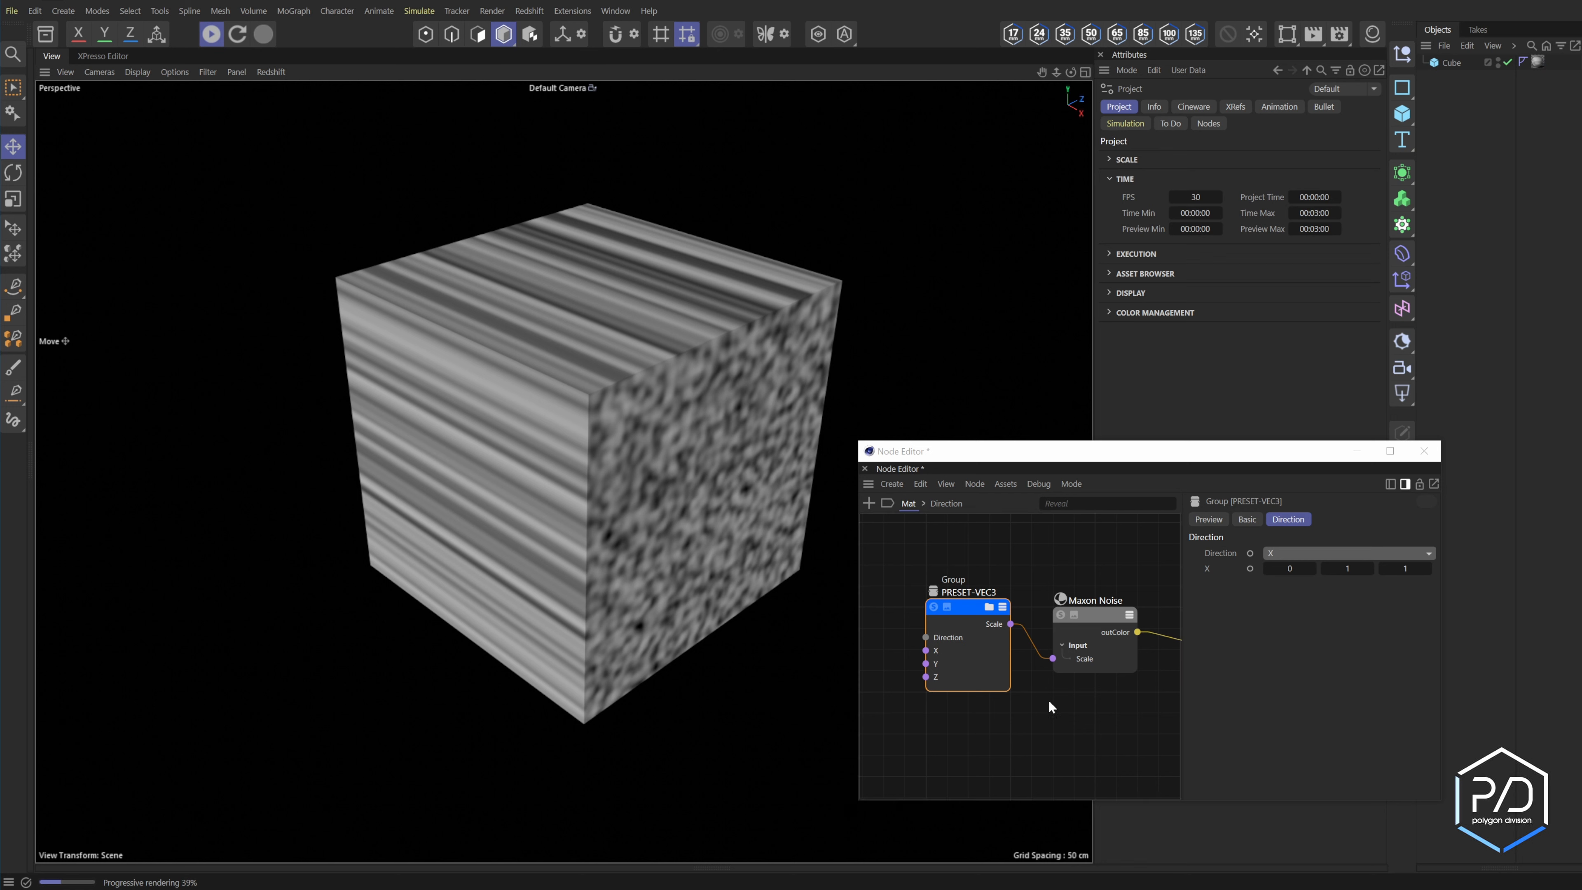
# Switch the PRESET-VEC3 group's Direction to Y and afterwards Z to compare the noise stretching on the cube
pyautogui.click(1284, 550)
pyautogui.click(1284, 550)
pyautogui.click(1336, 550)
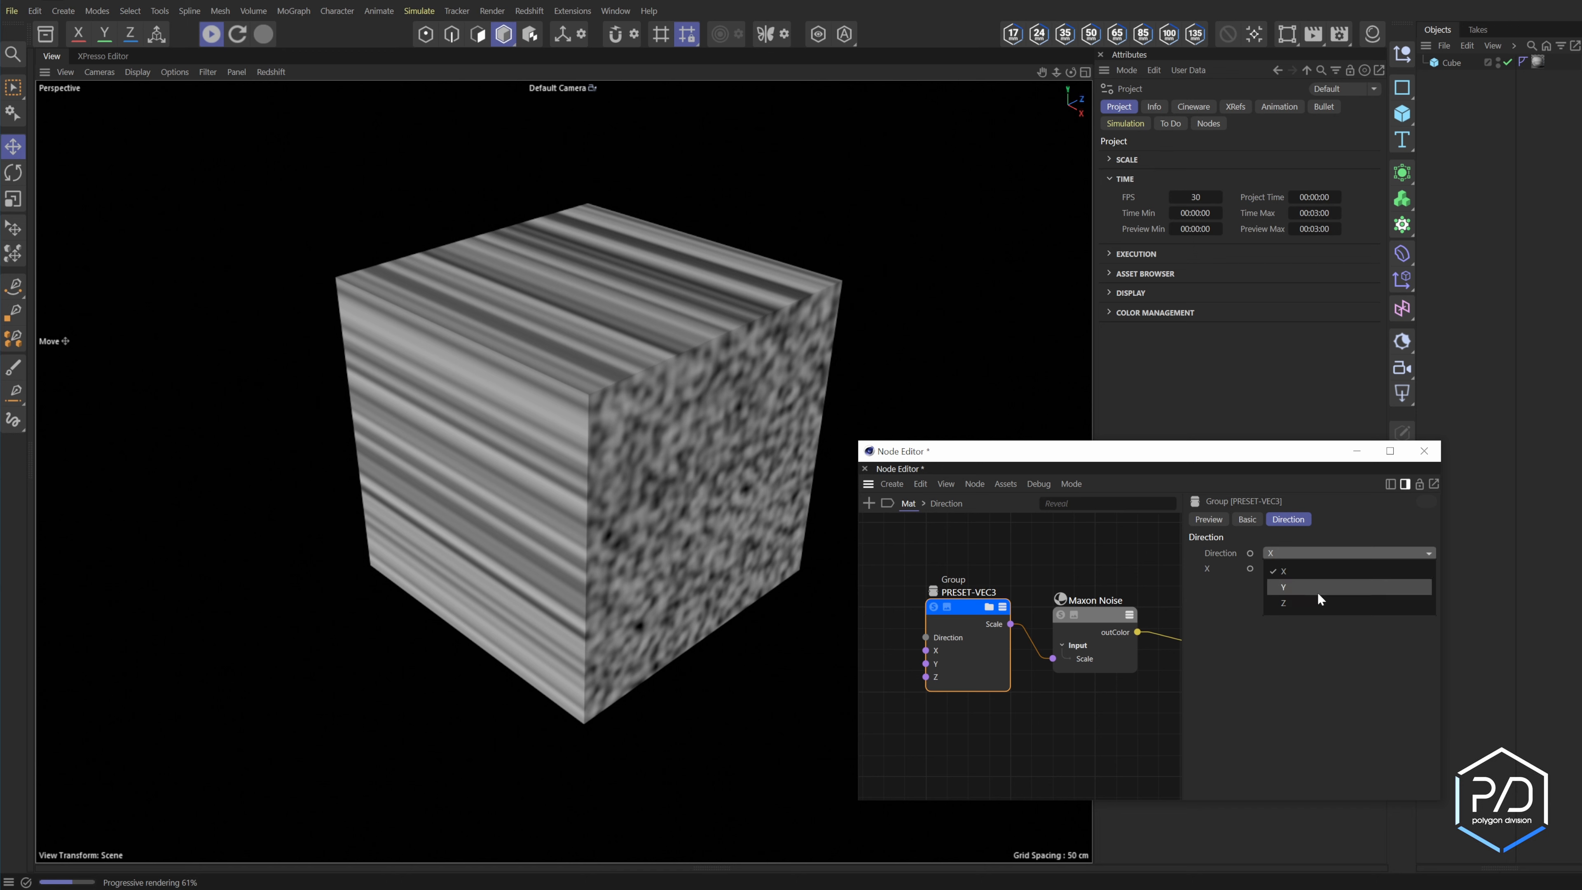
pyautogui.click(1317, 592)
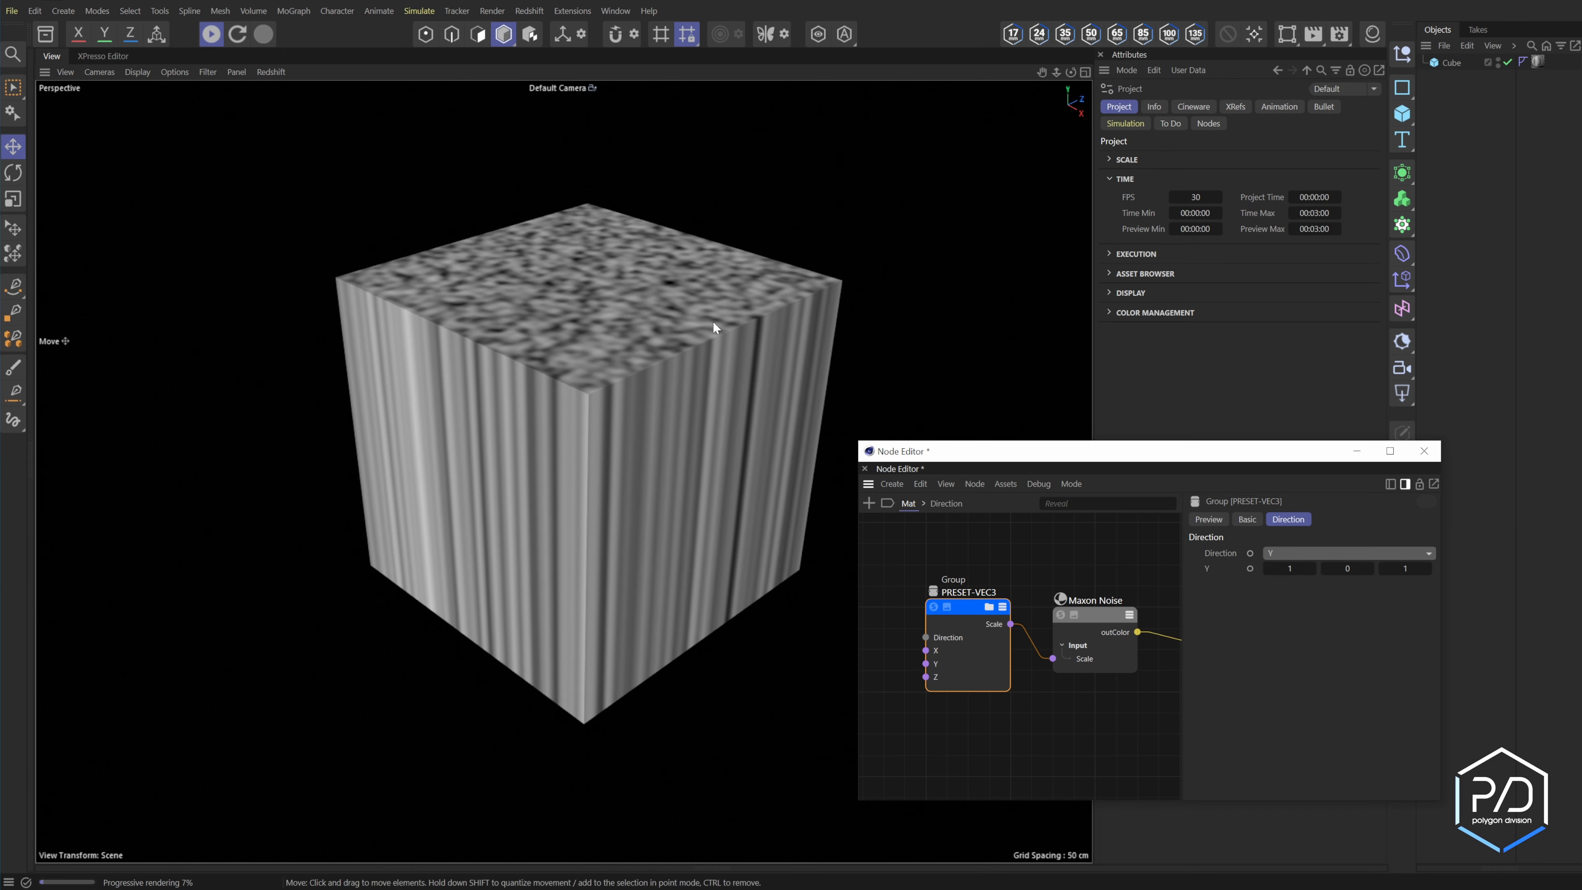
pyautogui.click(1339, 553)
pyautogui.click(1354, 607)
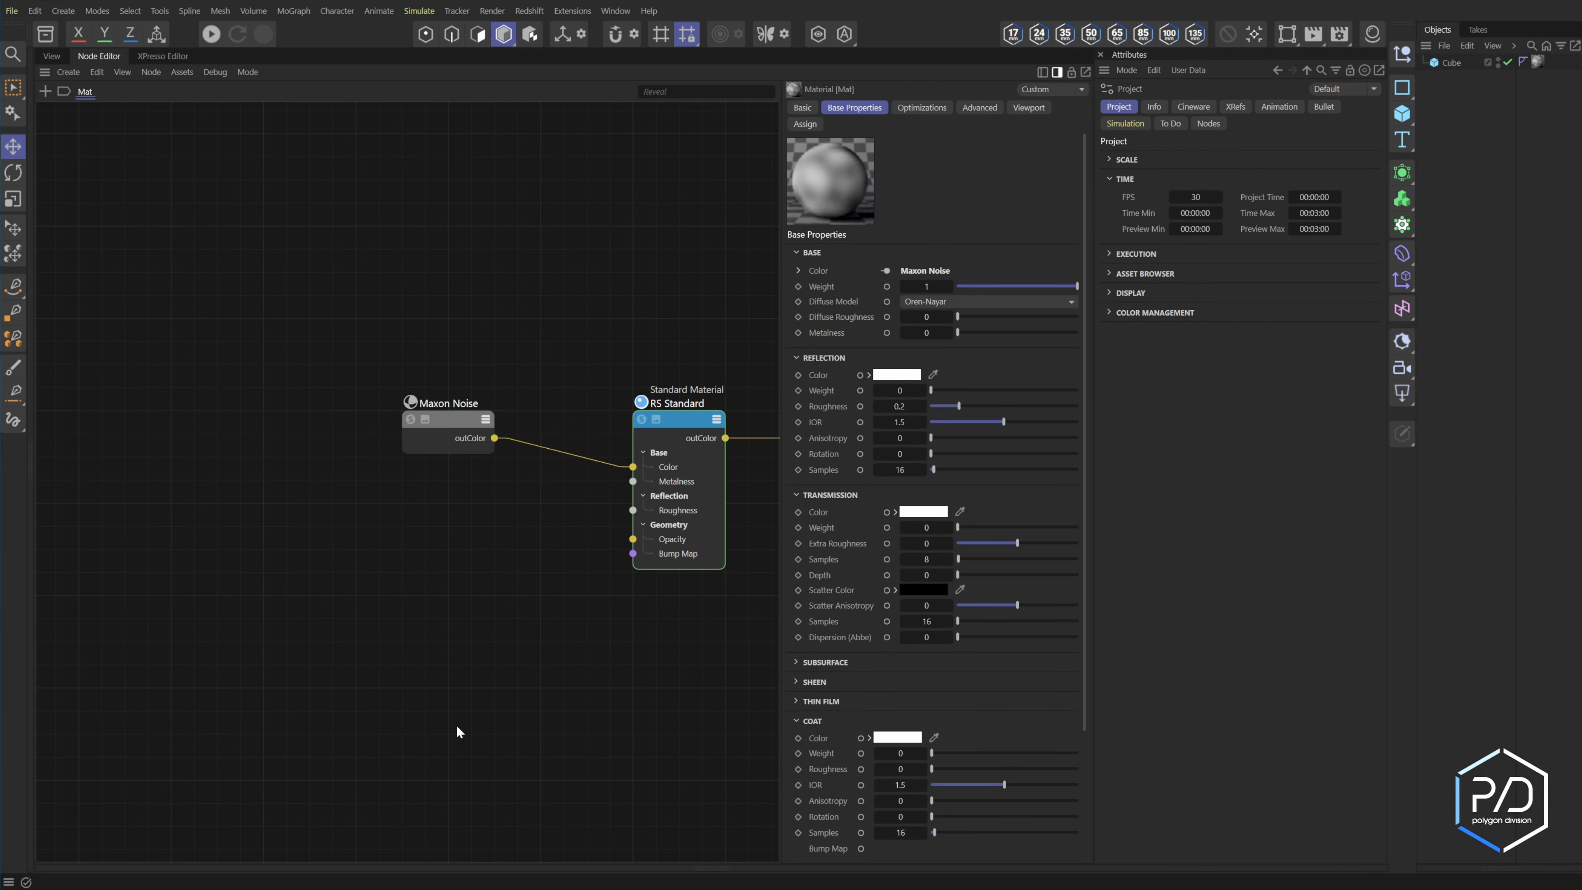
# Expose the Maxon Noise node's Scale input and feed it from a new empty group named Direction
pyautogui.moveTo(519, 528); pyautogui.dragTo(430, 446)
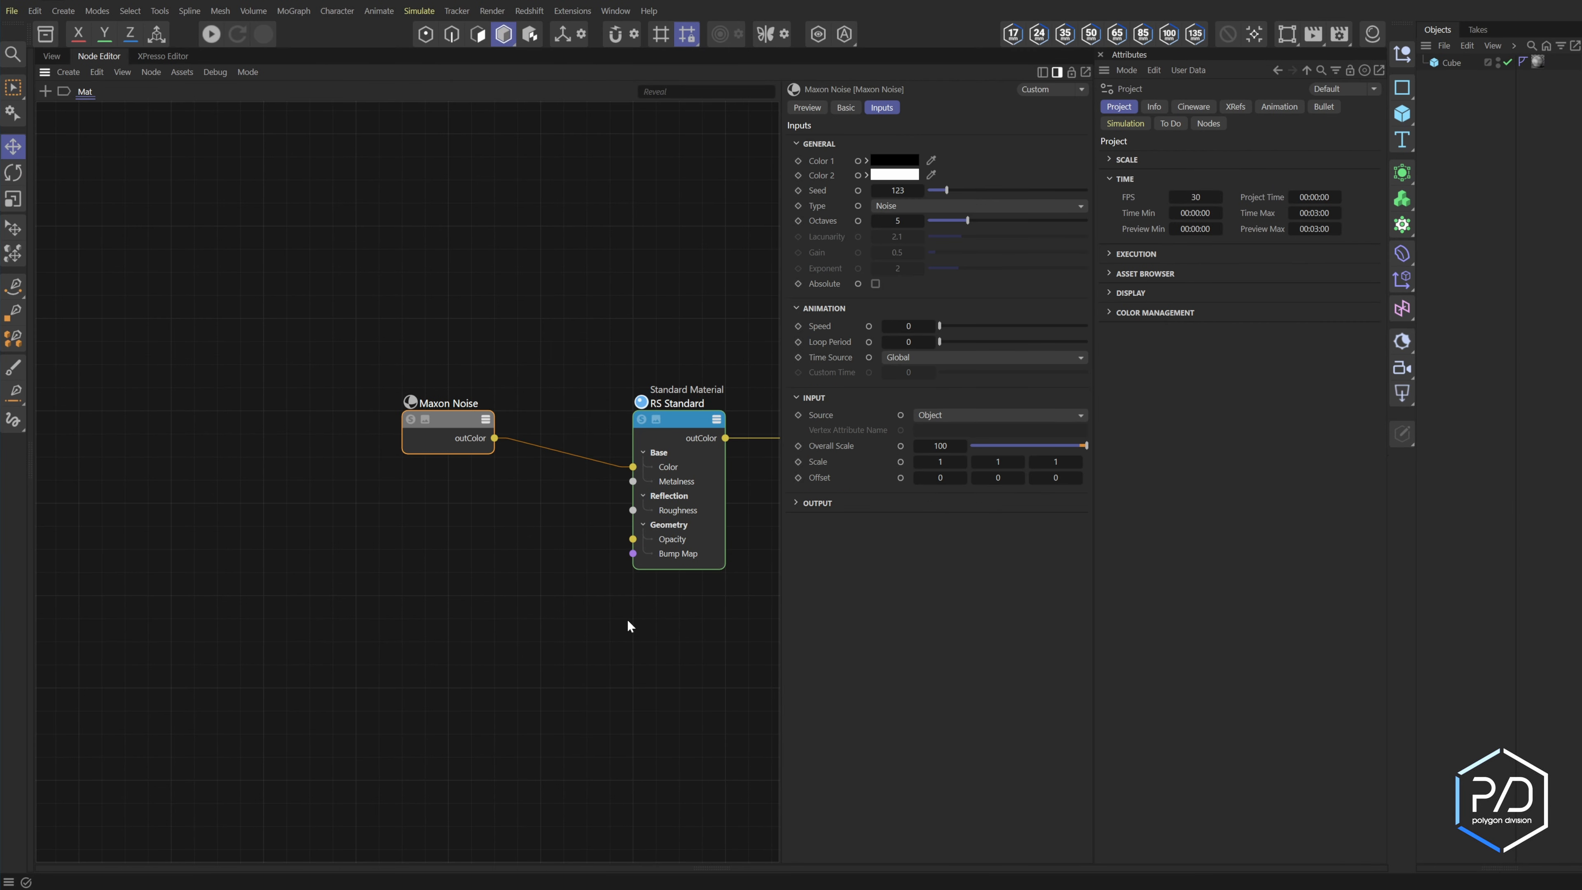
pyautogui.click(900, 462)
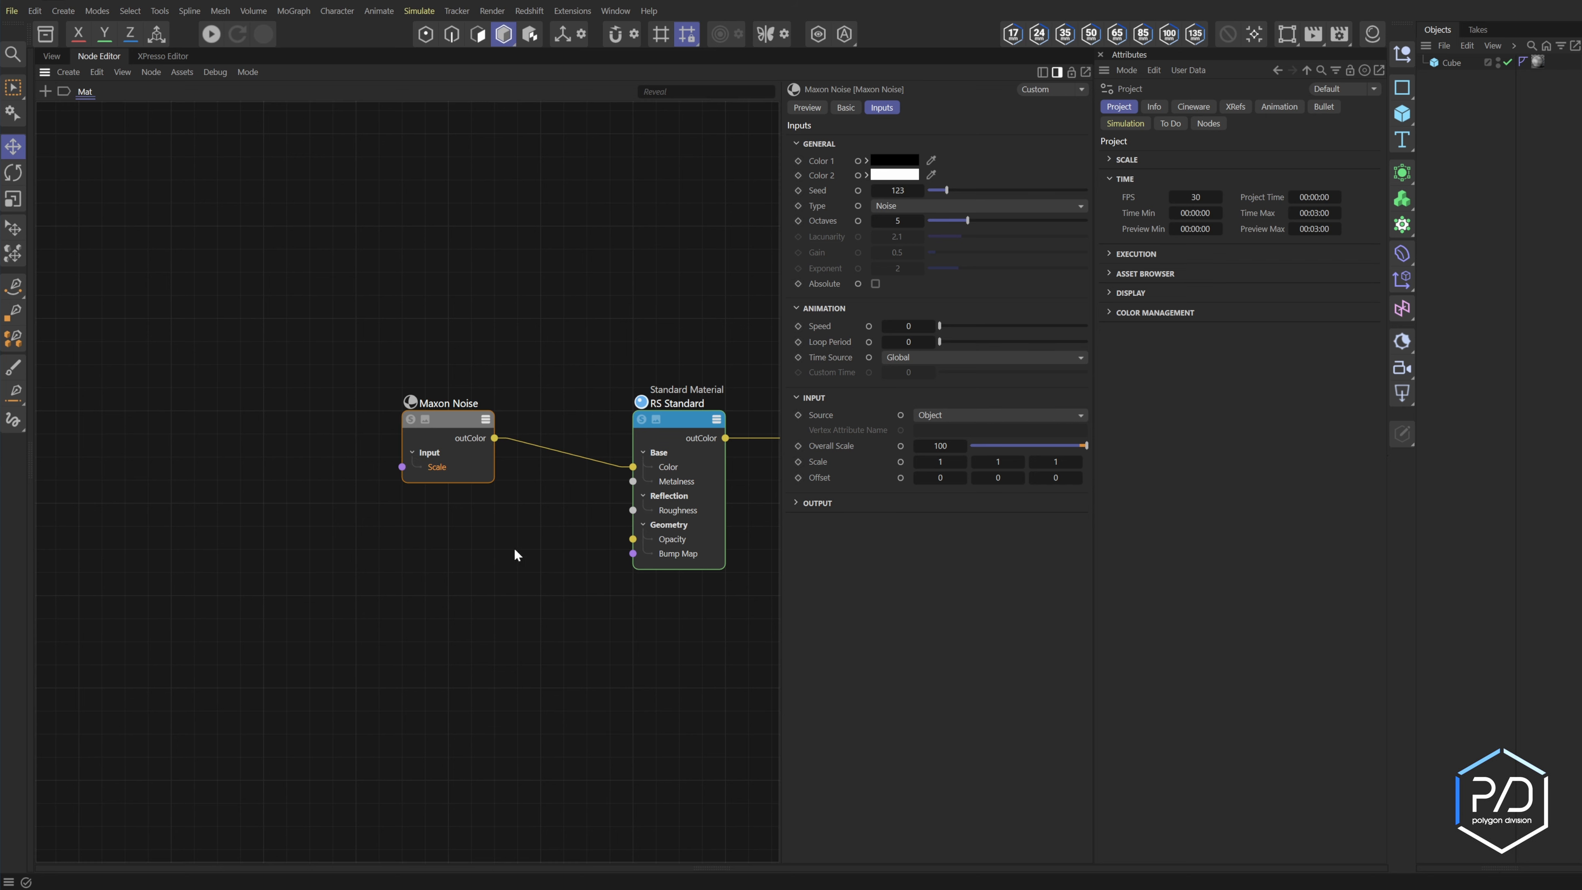
pyautogui.rightClick(379, 489)
pyautogui.click(436, 579)
pyautogui.doubleClick(369, 411)
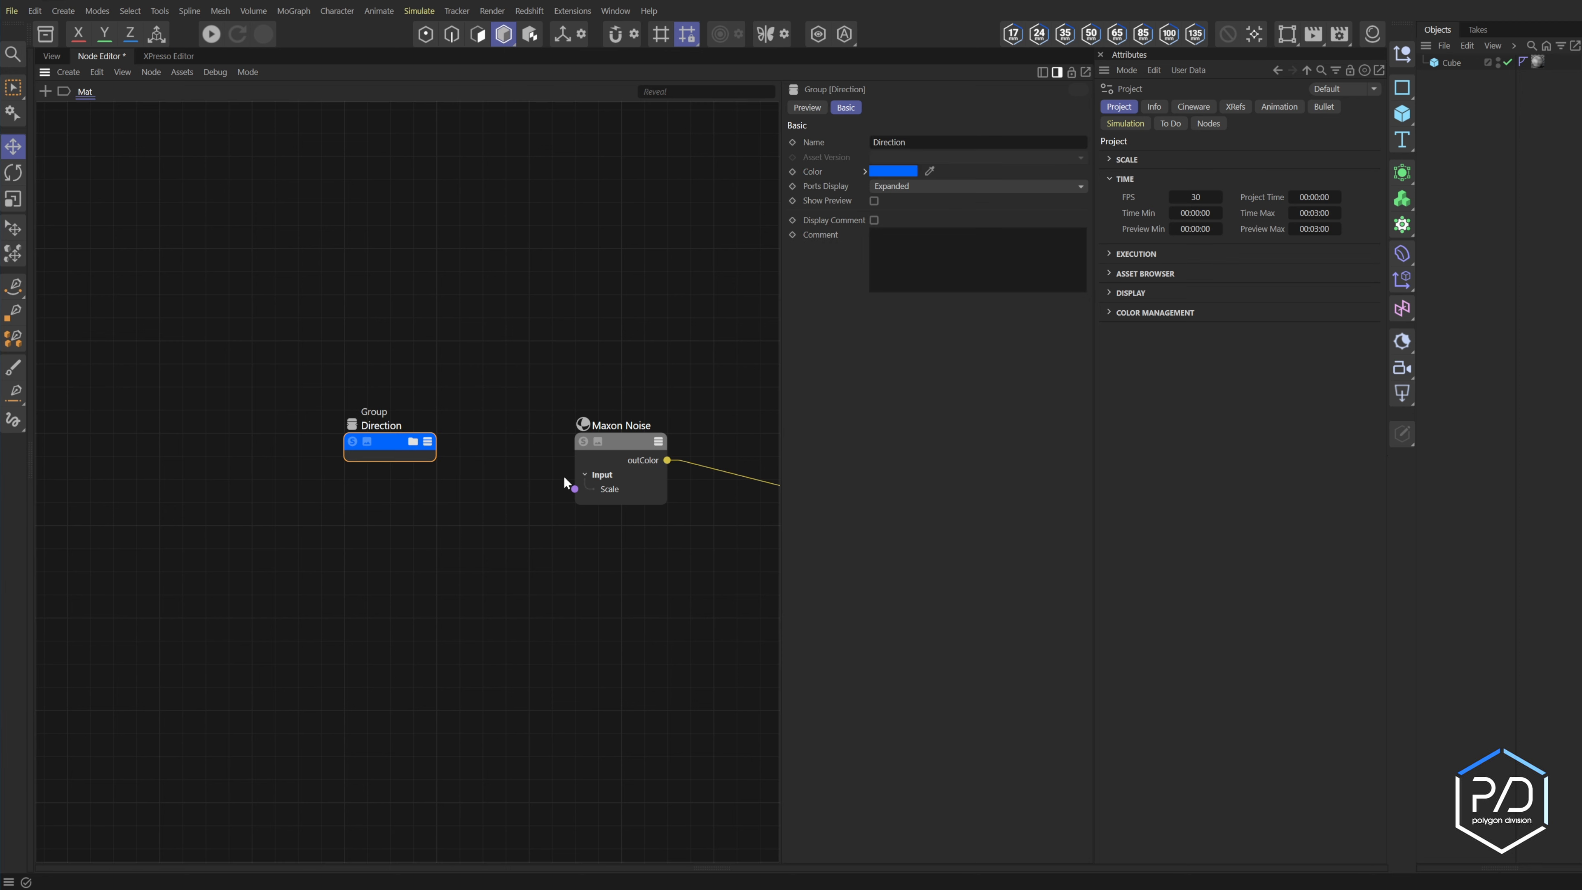
pyautogui.moveTo(575, 488); pyautogui.dragTo(424, 454)
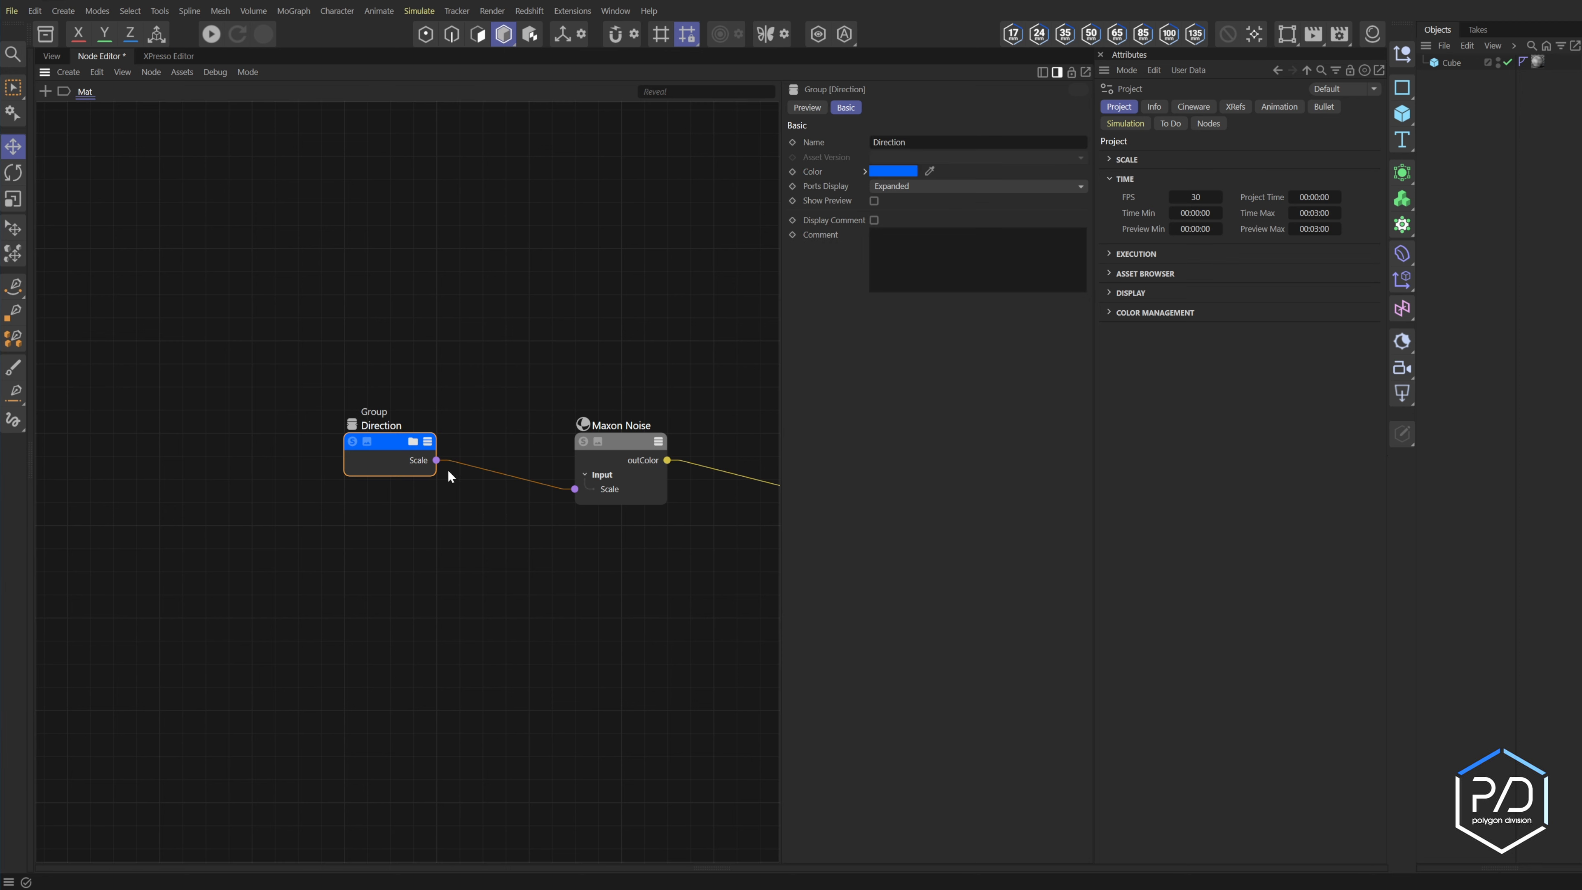
# Open the Direction group's contents and add a Shader Switch node there
pyautogui.click(412, 442)
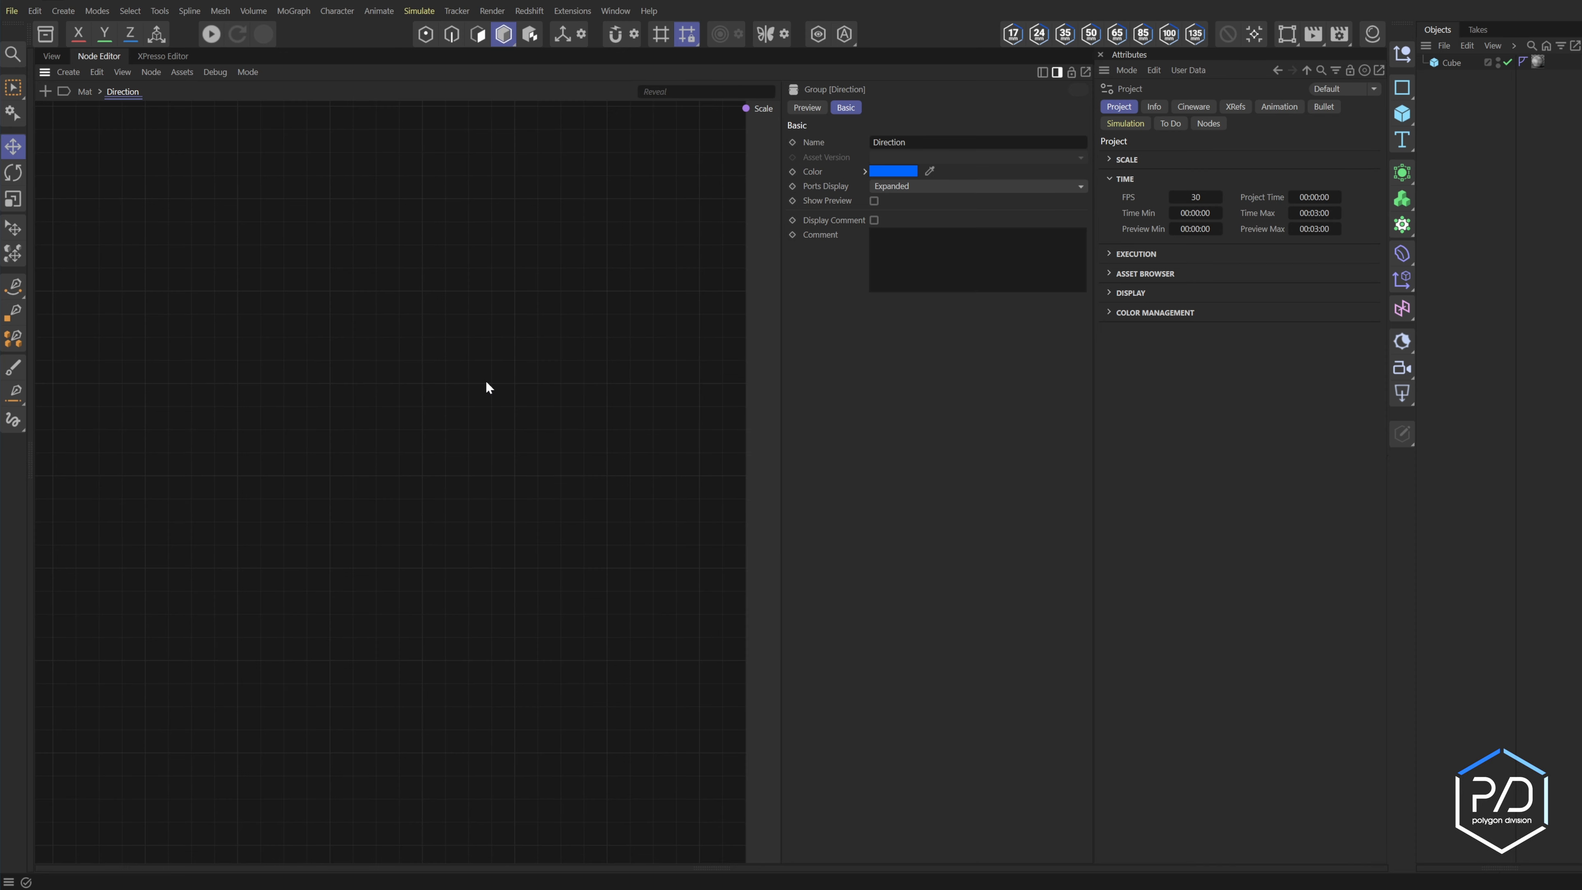
pyautogui.rightClick(486, 382)
pyautogui.click(466, 378)
pyautogui.write('csw')
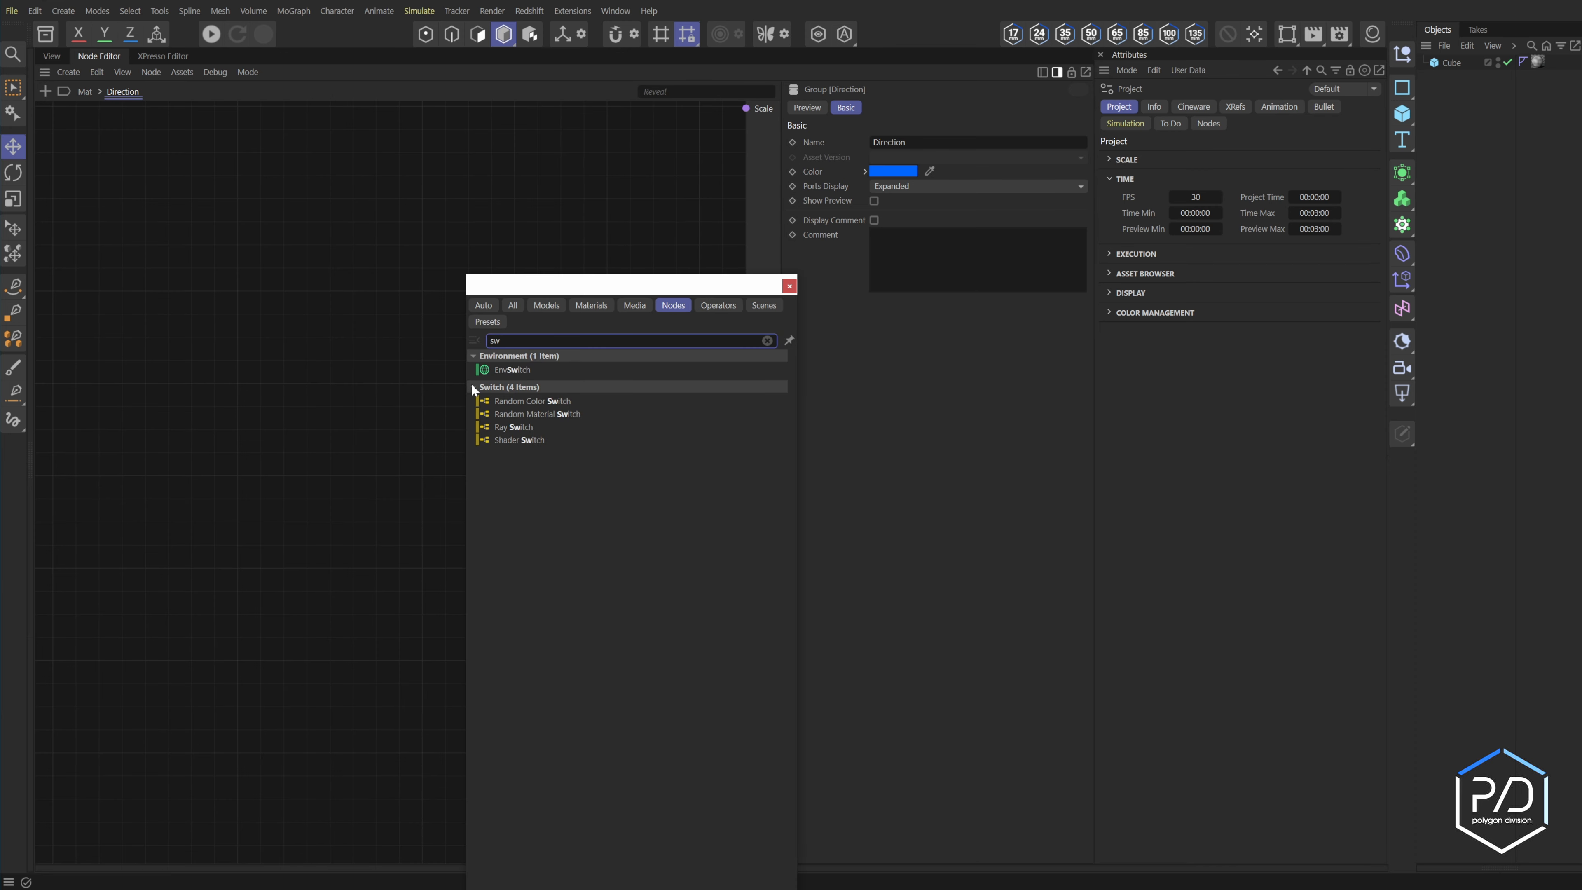
pyautogui.doubleClick(518, 440)
pyautogui.moveTo(486, 379); pyautogui.dragTo(549, 385)
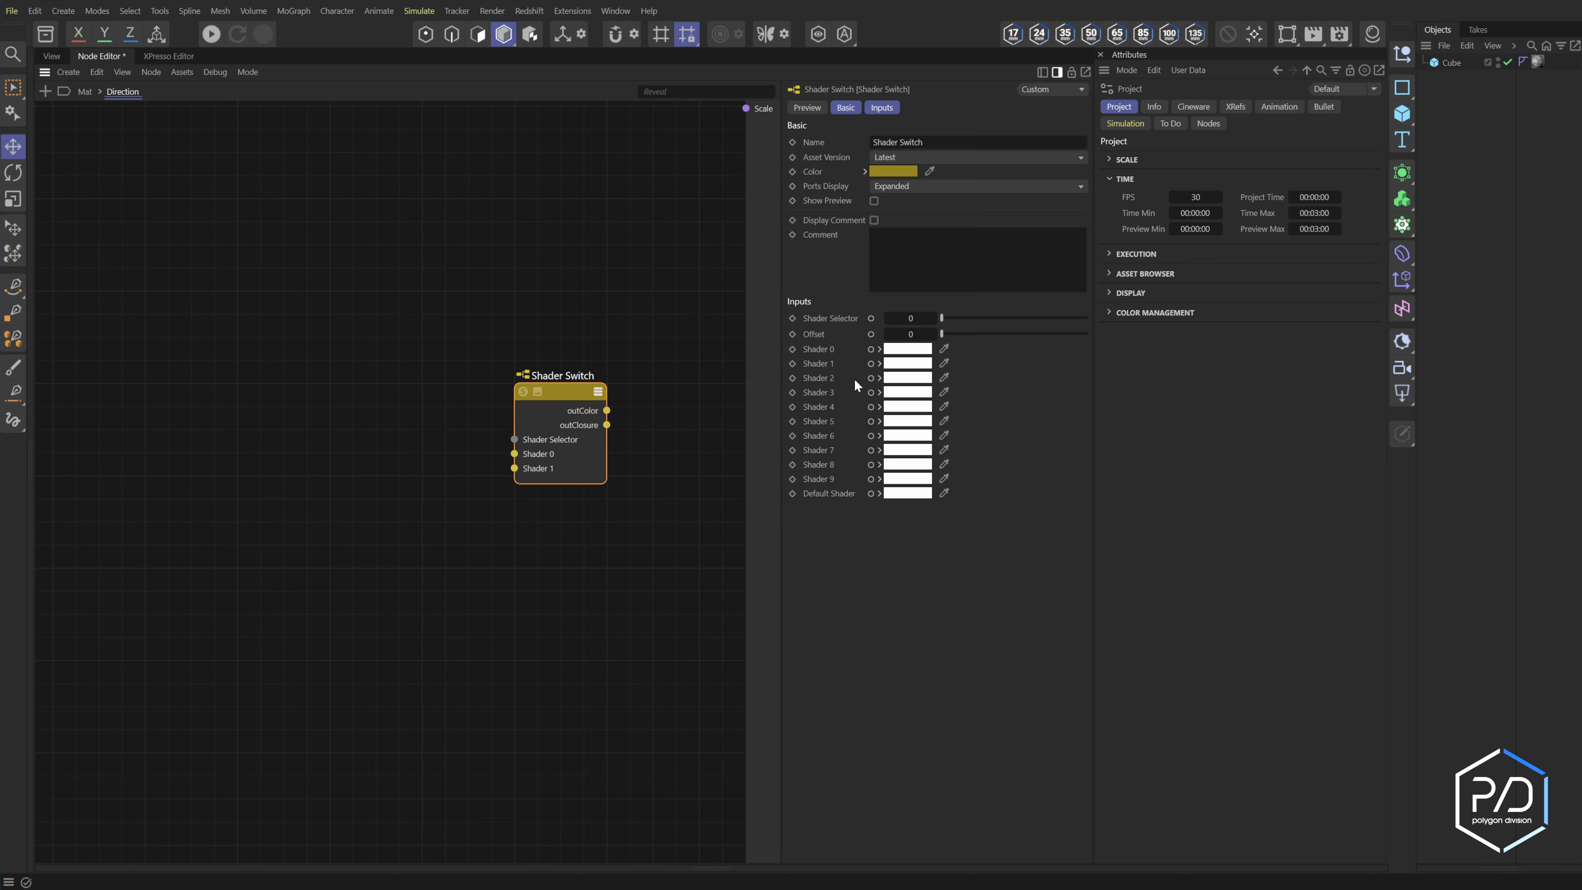
# On the Shader Switch, expose Shader 2, remove the outClosure port and connect outColor to the group's Scale output
pyautogui.click(867, 378)
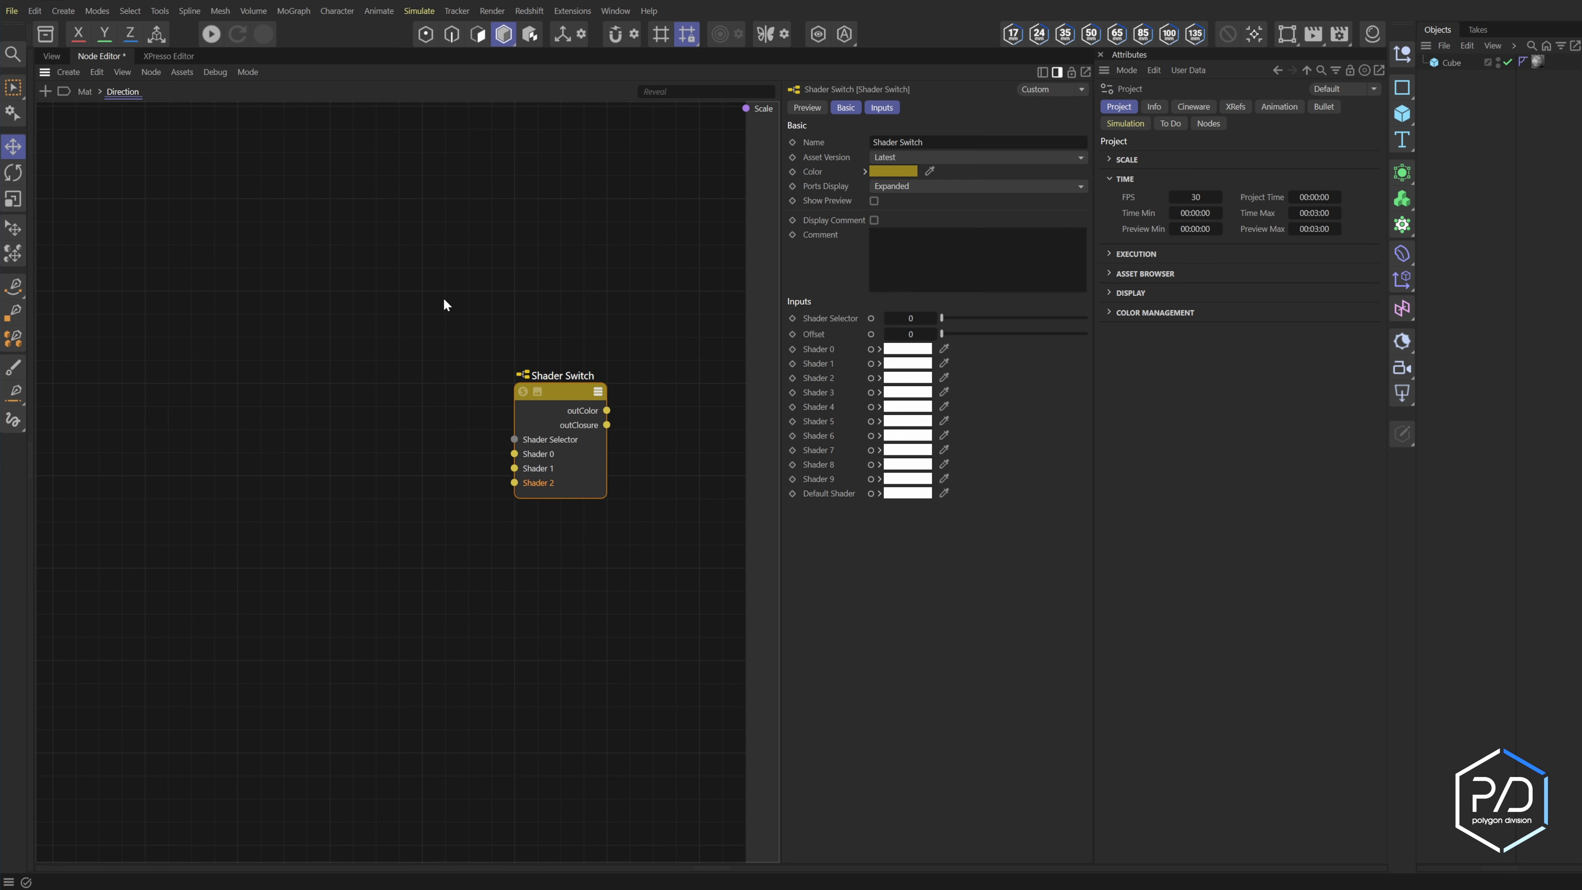
pyautogui.moveTo(606, 411); pyautogui.dragTo(746, 108)
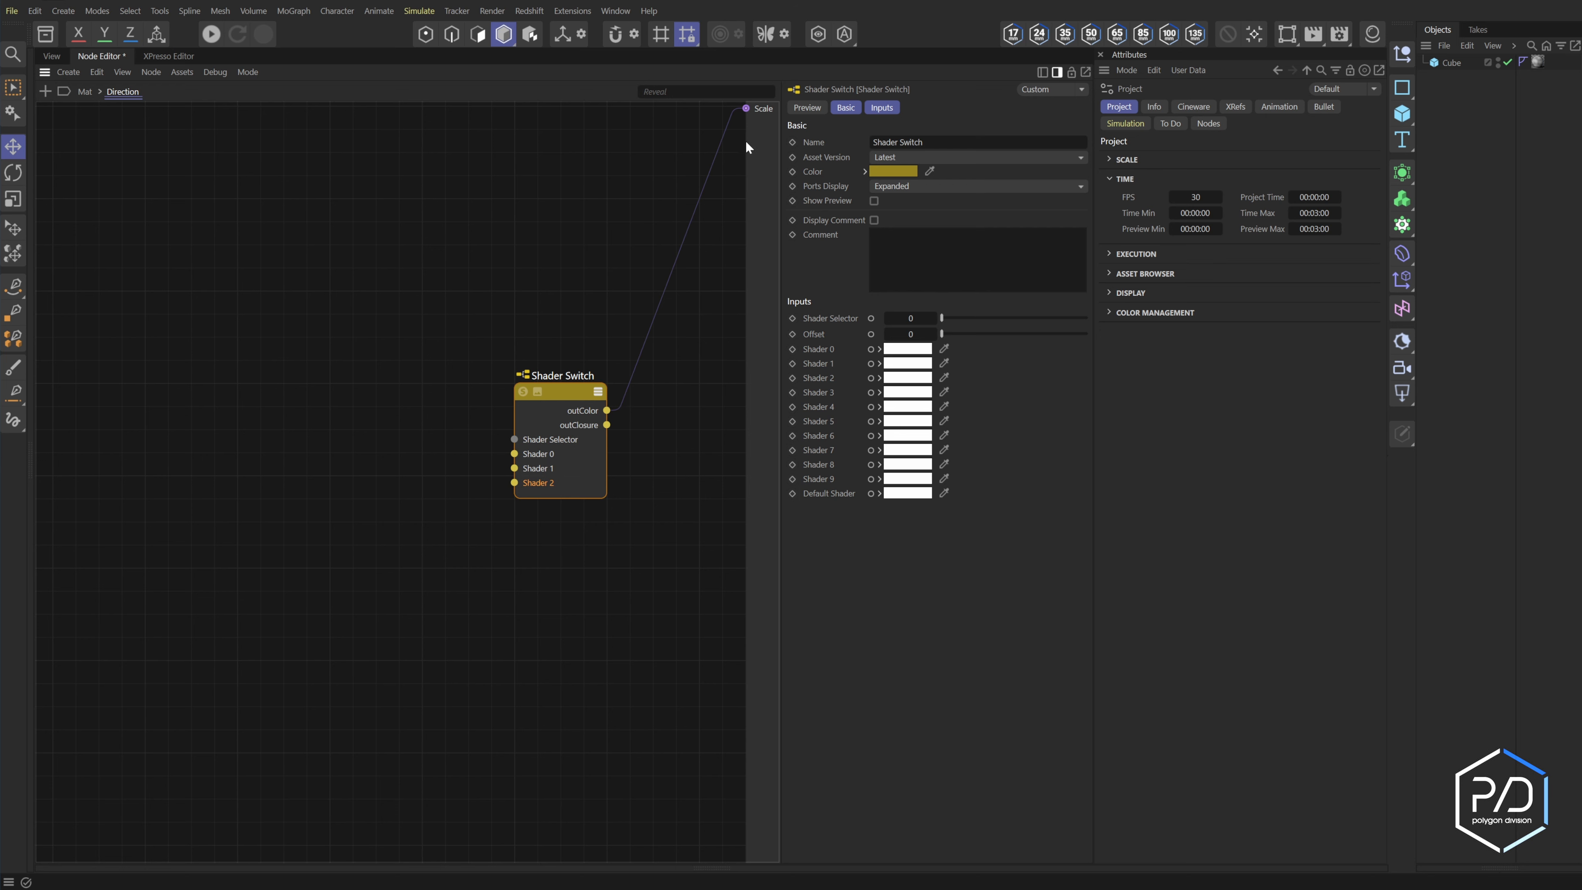
pyautogui.doubleClick(590, 423)
# Add a Float value node, color it pure red and rename it Switch
pyautogui.press('c')
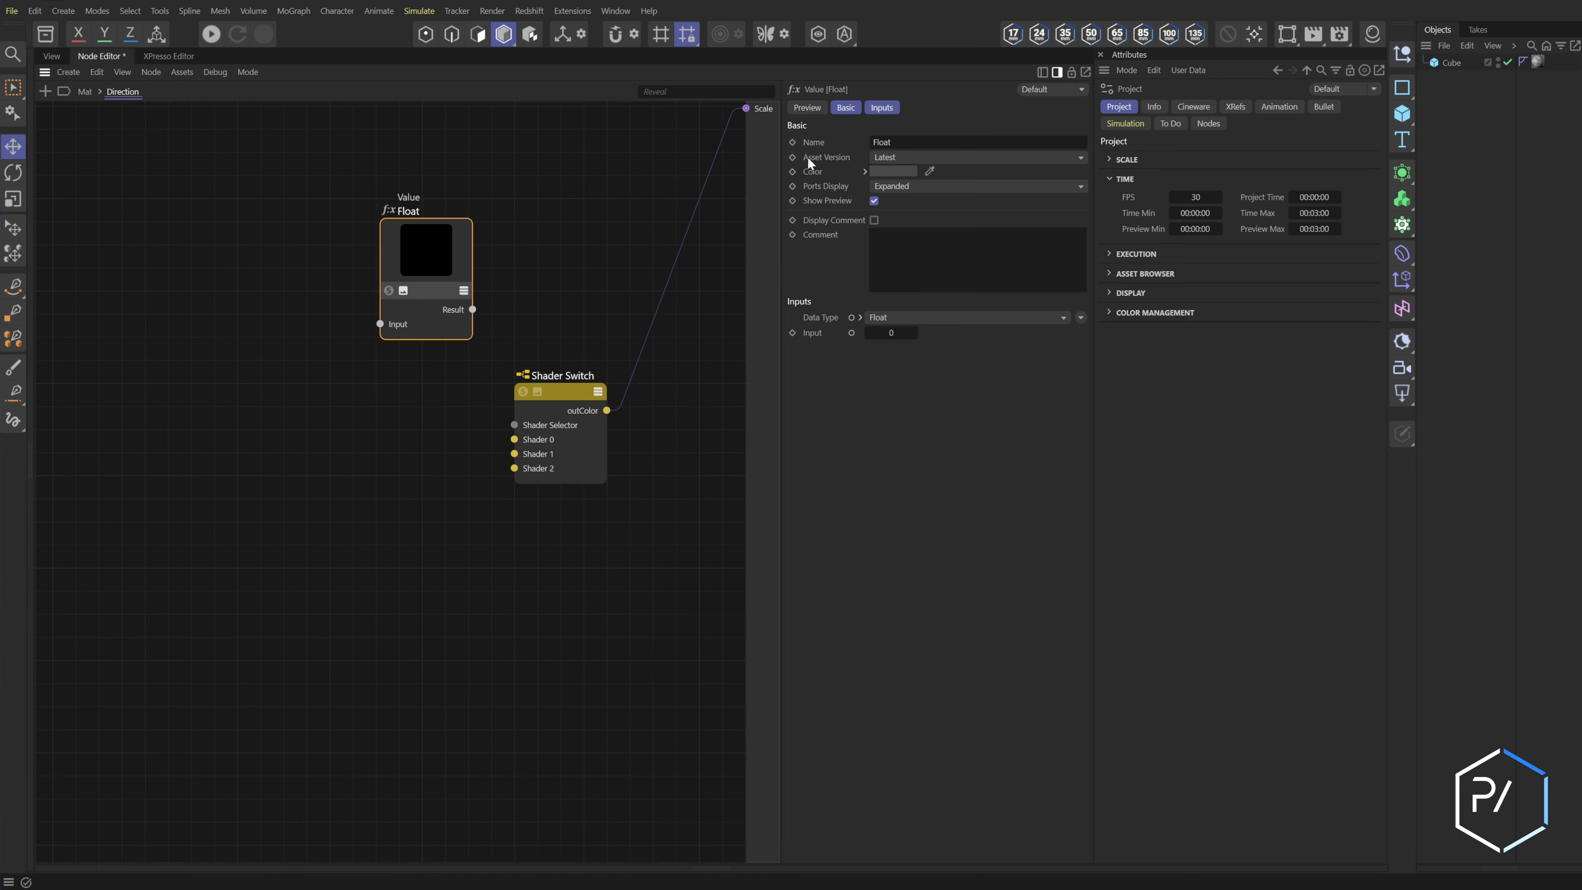
pyautogui.click(886, 172)
pyautogui.moveTo(841, 253); pyautogui.dragTo(854, 239)
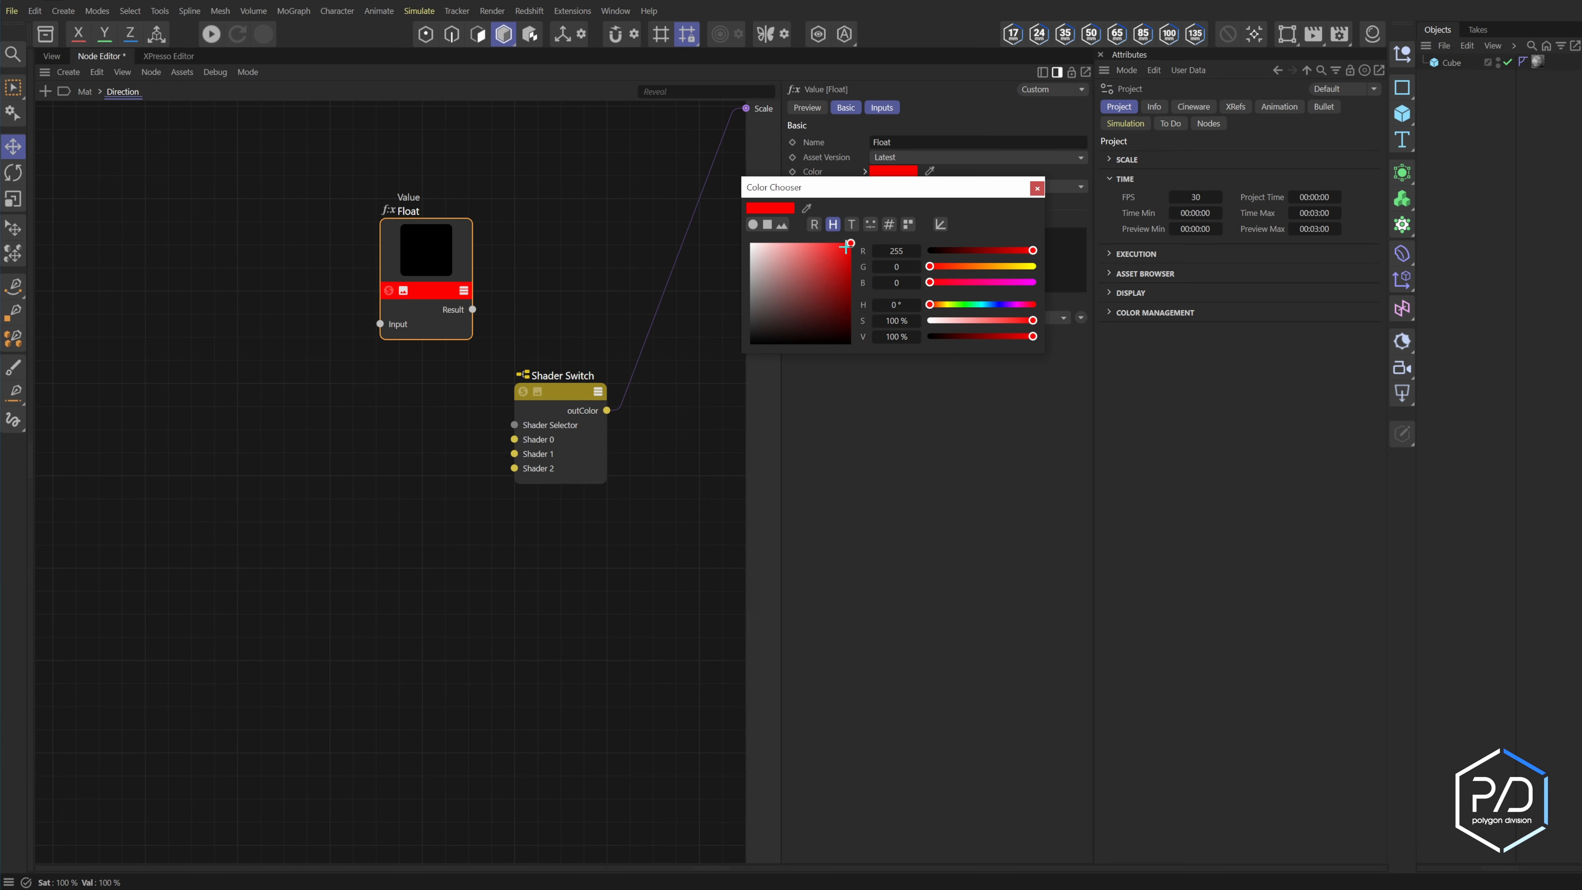
pyautogui.doubleClick(413, 212)
pyautogui.write('Switch')
pyautogui.press('Return')
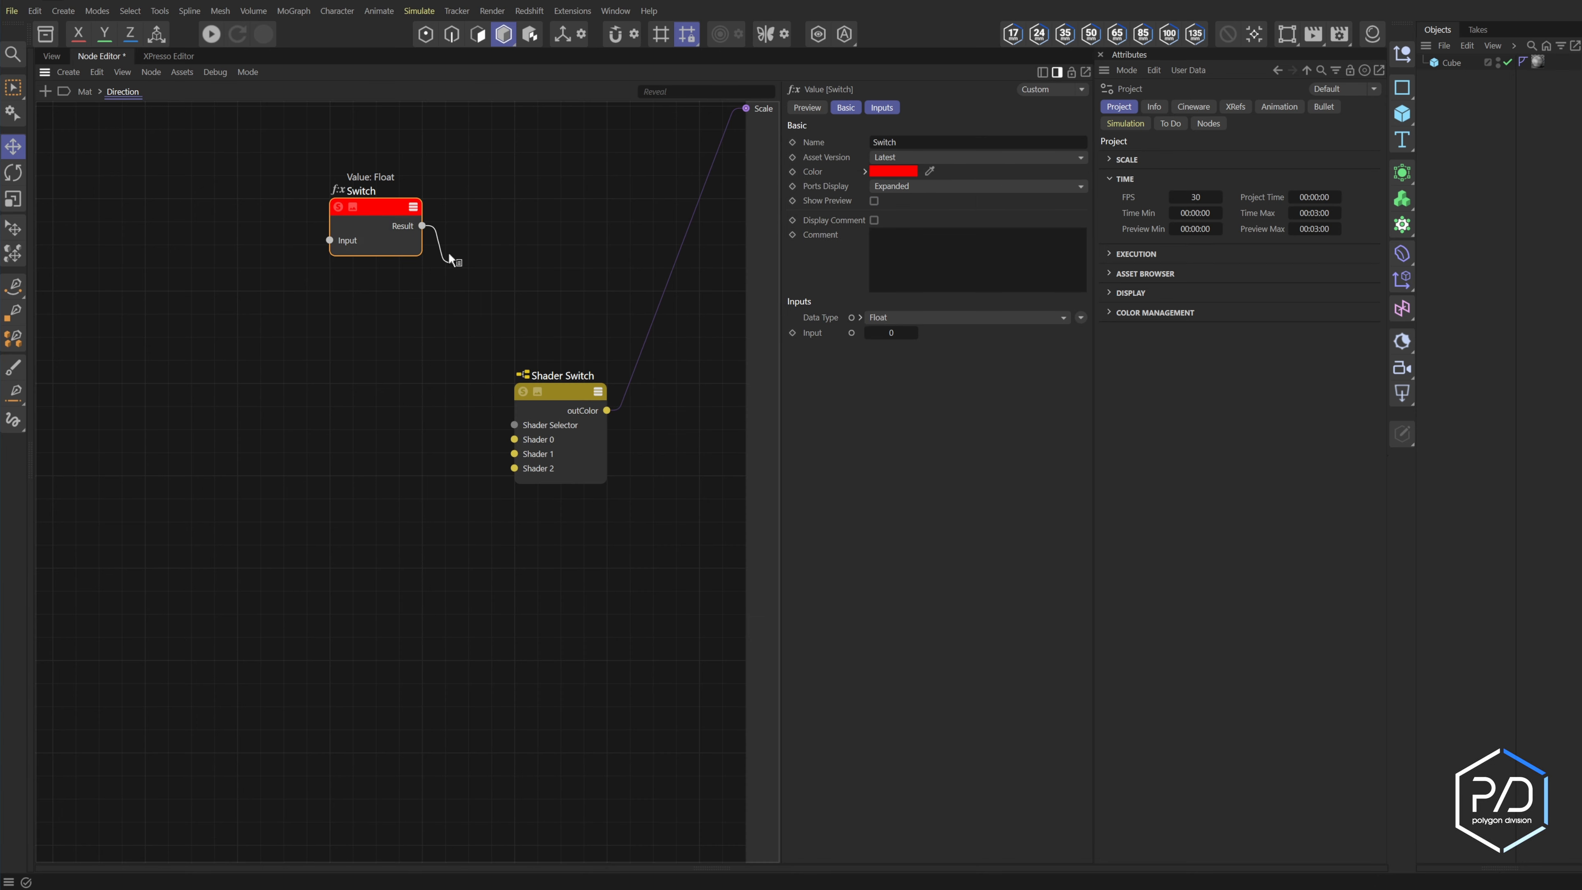
# Connect the Switch node's result to Shader Selector and set its data type to Int
pyautogui.click(888, 107)
pyautogui.click(886, 140)
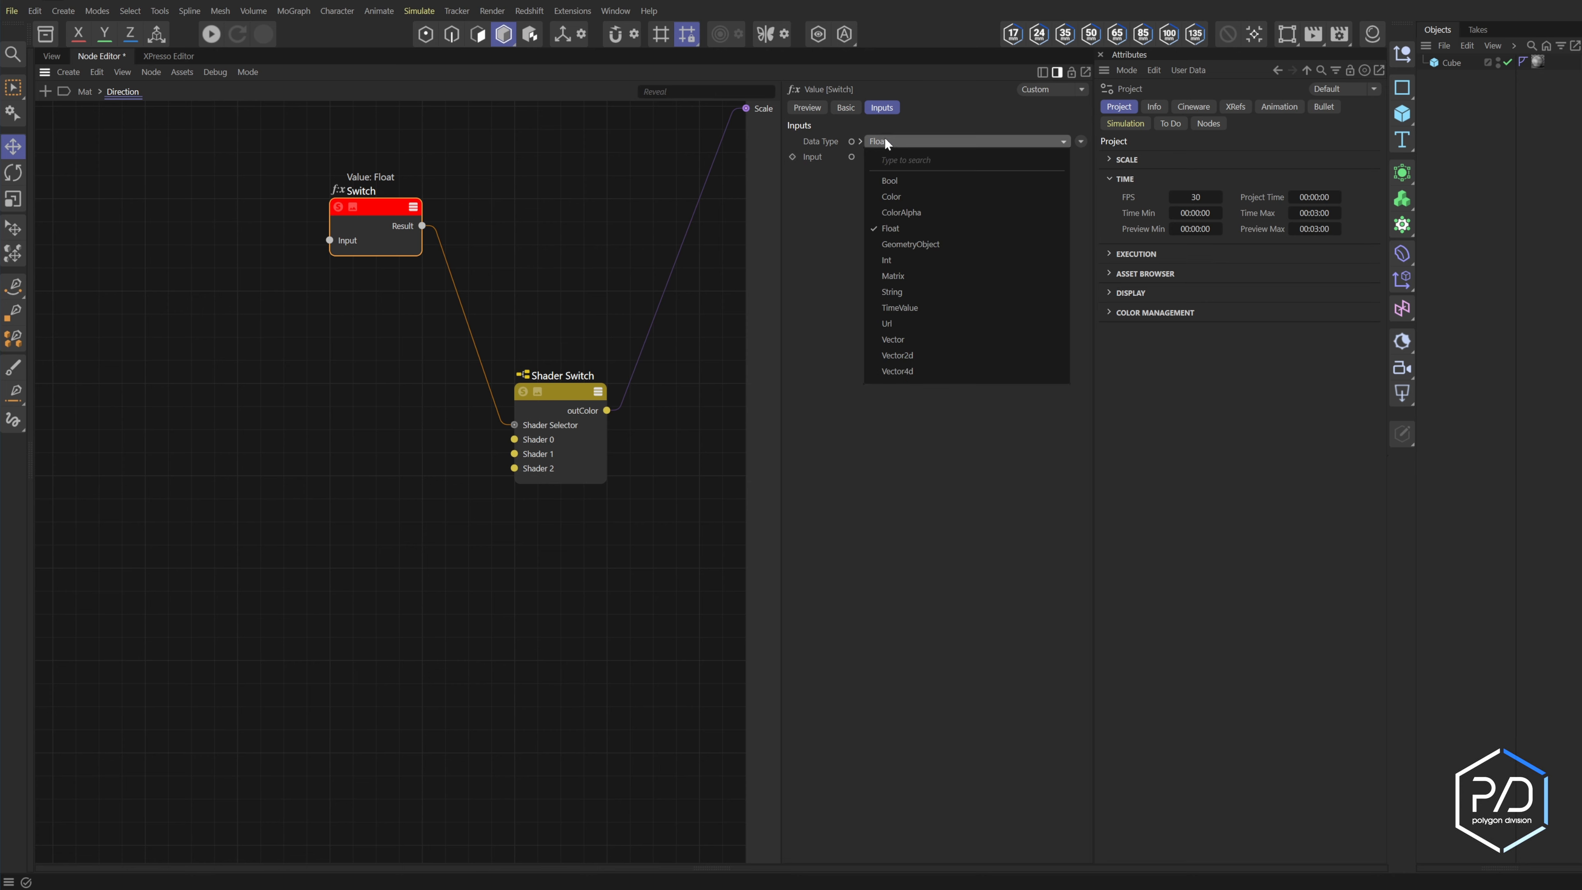
pyautogui.click(885, 258)
# Duplicate the Switch value node into three stacked copies named X, Y and Z
pyautogui.keyDown('alt'); pyautogui.moveTo(343, 450); pyautogui.dragTo(446, 404, button='middle'); pyautogui.keyUp('alt')
pyautogui.keyDown('ctrl'); pyautogui.moveTo(480, 168); pyautogui.dragTo(287, 353); pyautogui.keyUp('ctrl')
pyautogui.doubleClick(280, 329)
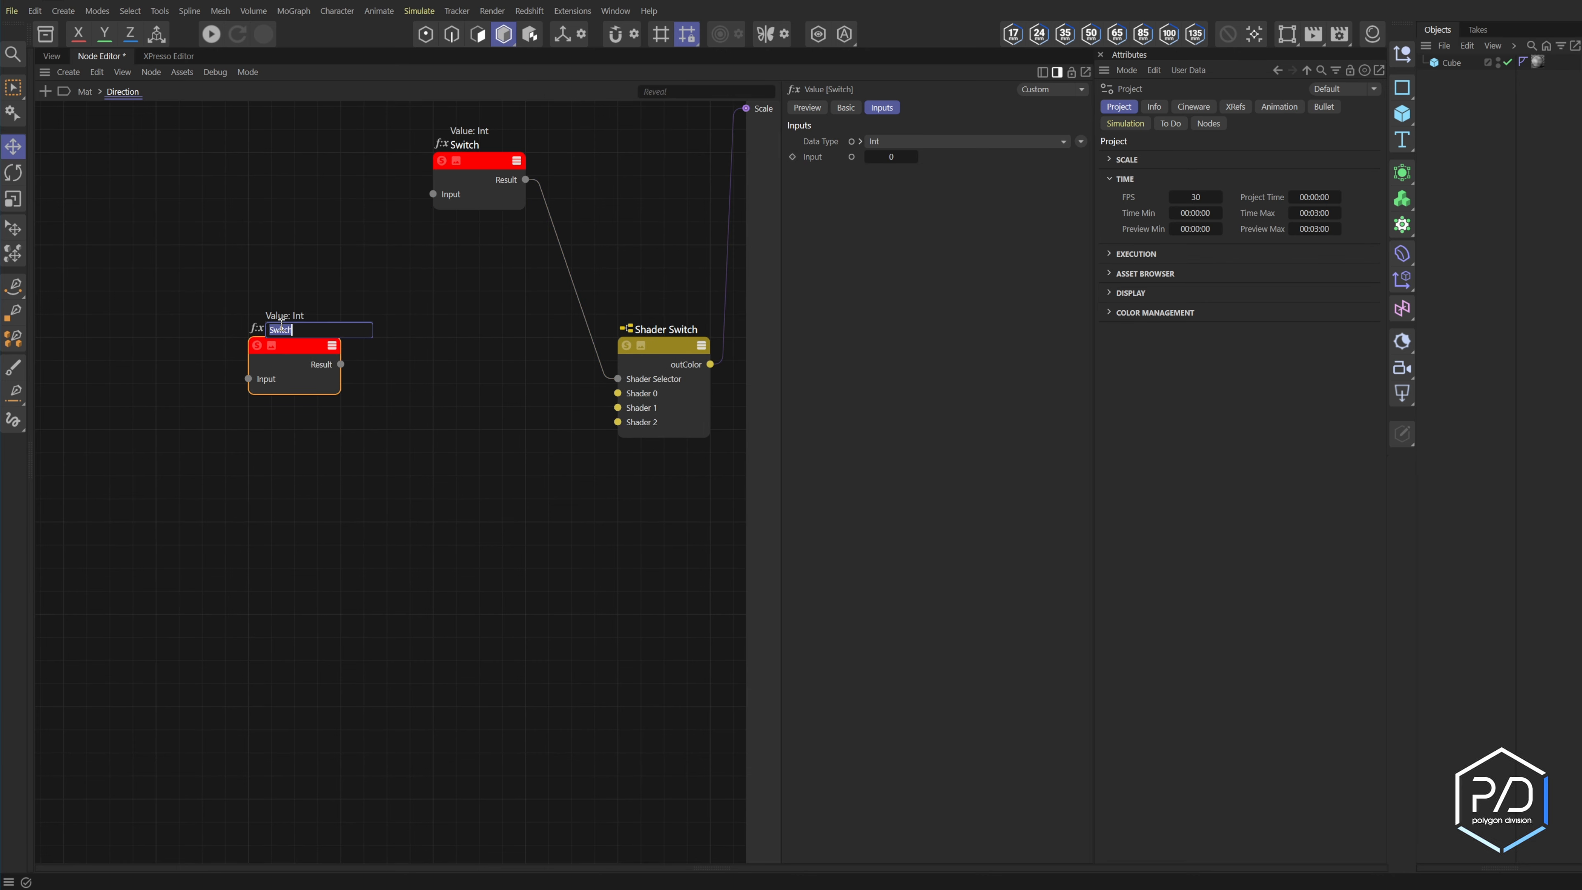
pyautogui.write('X')
pyautogui.press('Return')
pyautogui.keyDown('ctrl'); pyautogui.moveTo(279, 325); pyautogui.dragTo(295, 530); pyautogui.keyUp('ctrl')
pyautogui.doubleClick(271, 422)
pyautogui.write('Y')
pyautogui.press('Return')
pyautogui.doubleClick(271, 514)
pyautogui.write('Z')
pyautogui.press('Return')
# Set the data type of the X, Y and Z value nodes to Vector together
pyautogui.moveTo(337, 661); pyautogui.dragTo(293, 325)
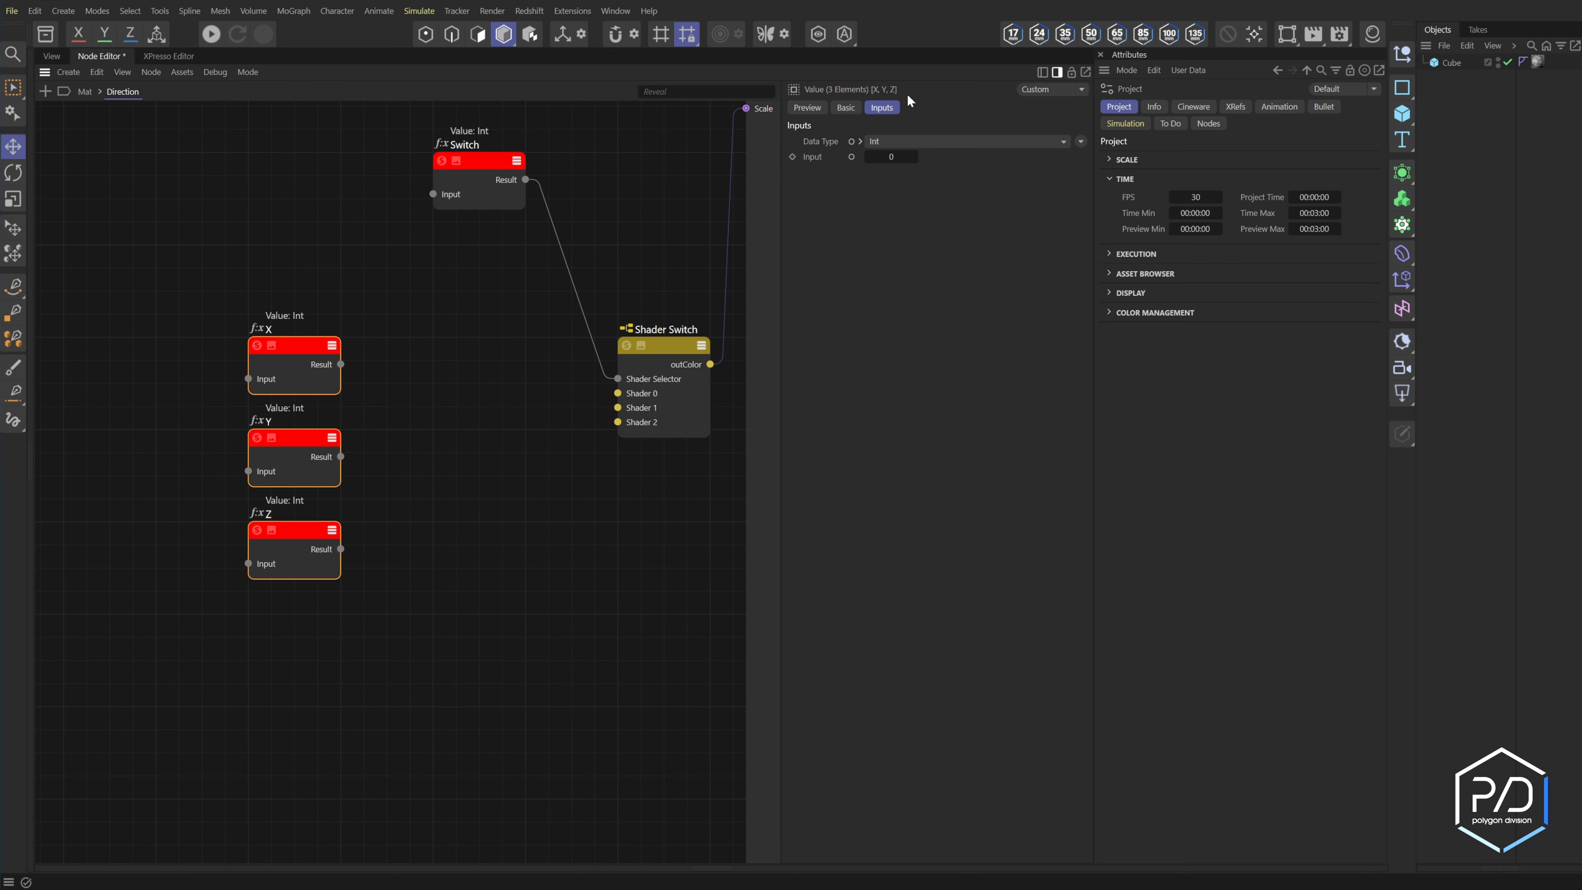
pyautogui.click(919, 147)
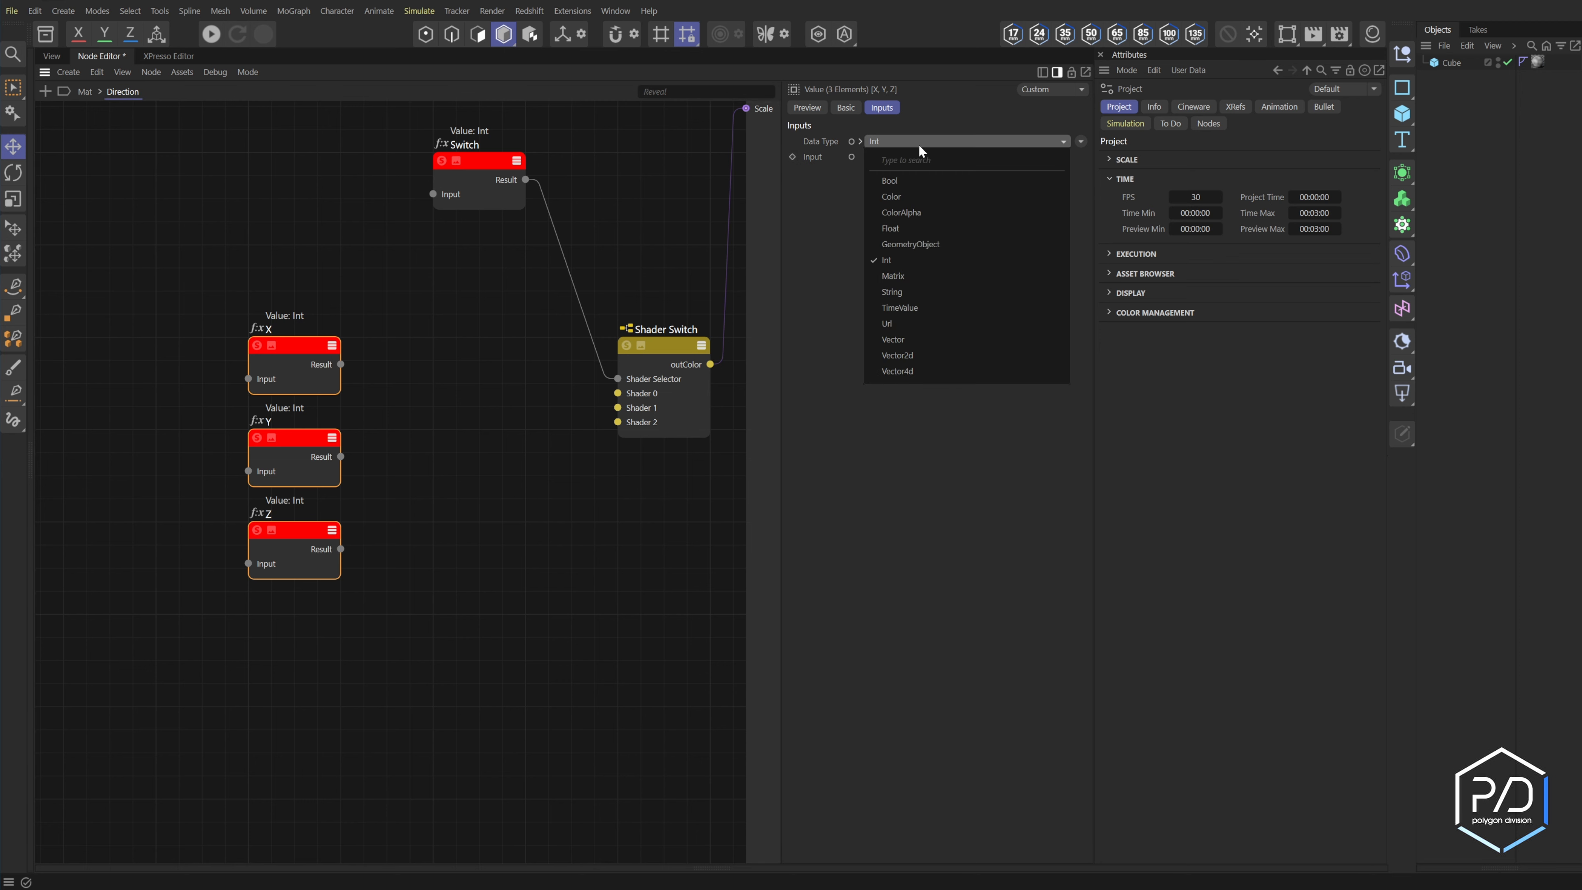
pyautogui.click(885, 338)
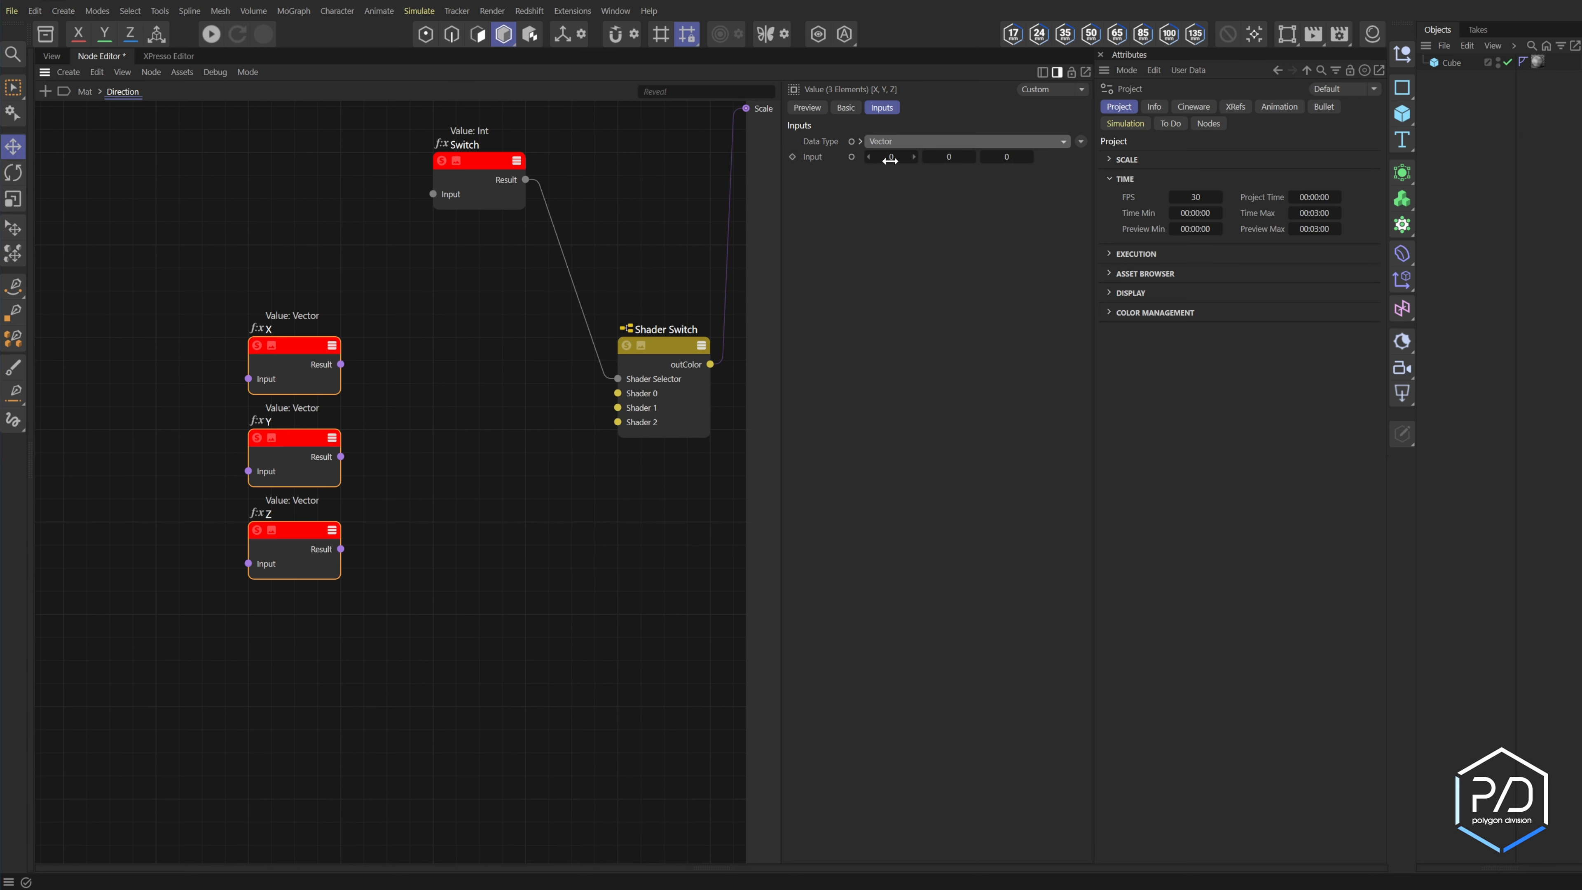
pyautogui.click(380, 412)
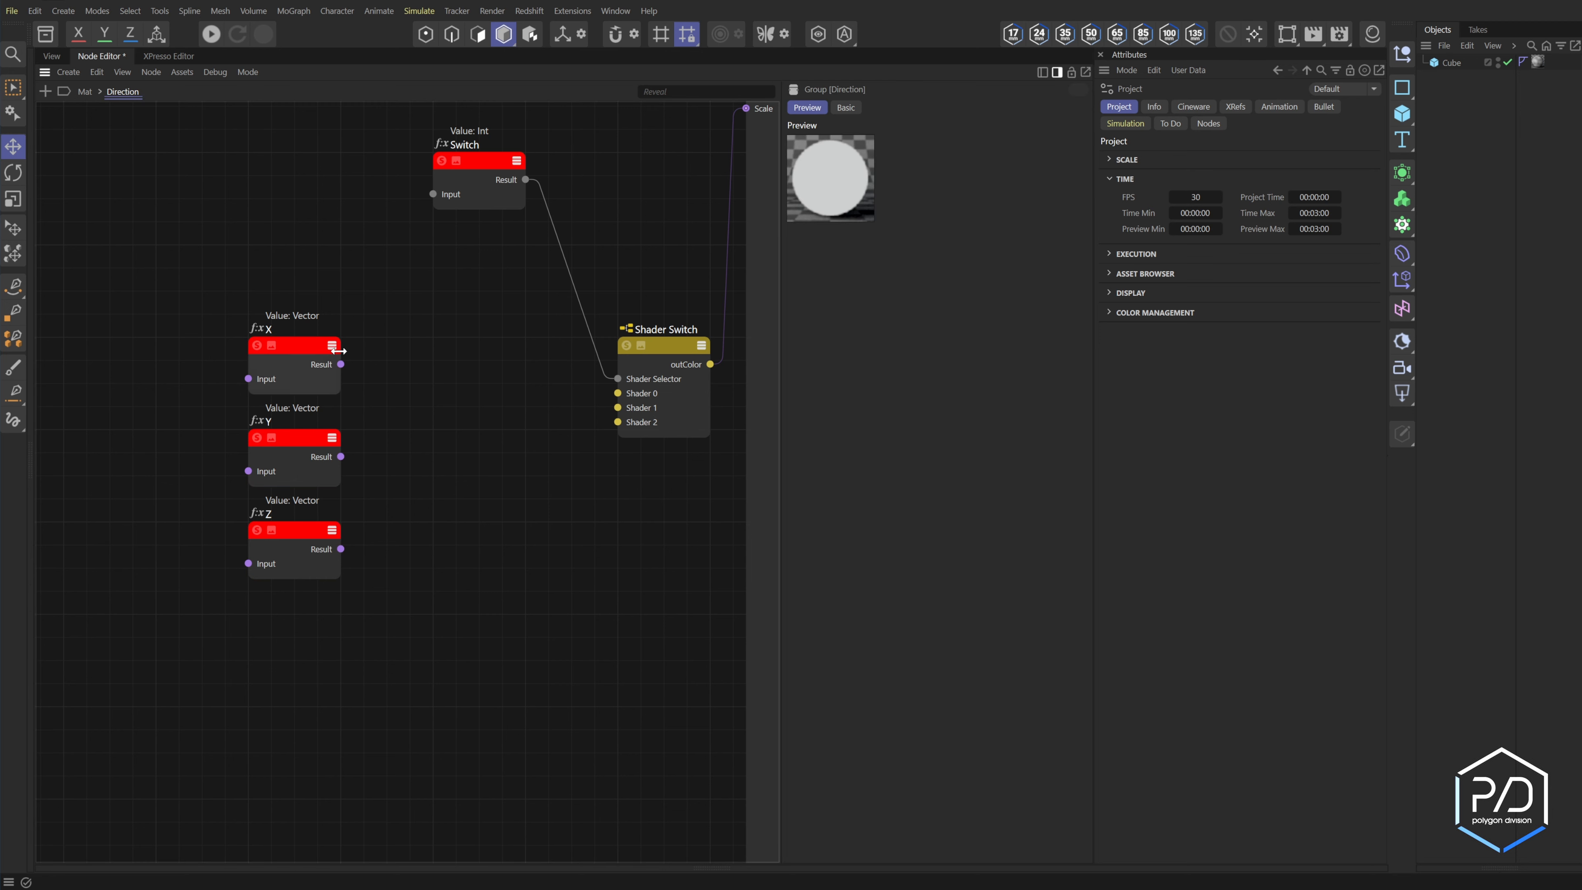
pyautogui.moveTo(341, 360); pyautogui.dragTo(492, 377)
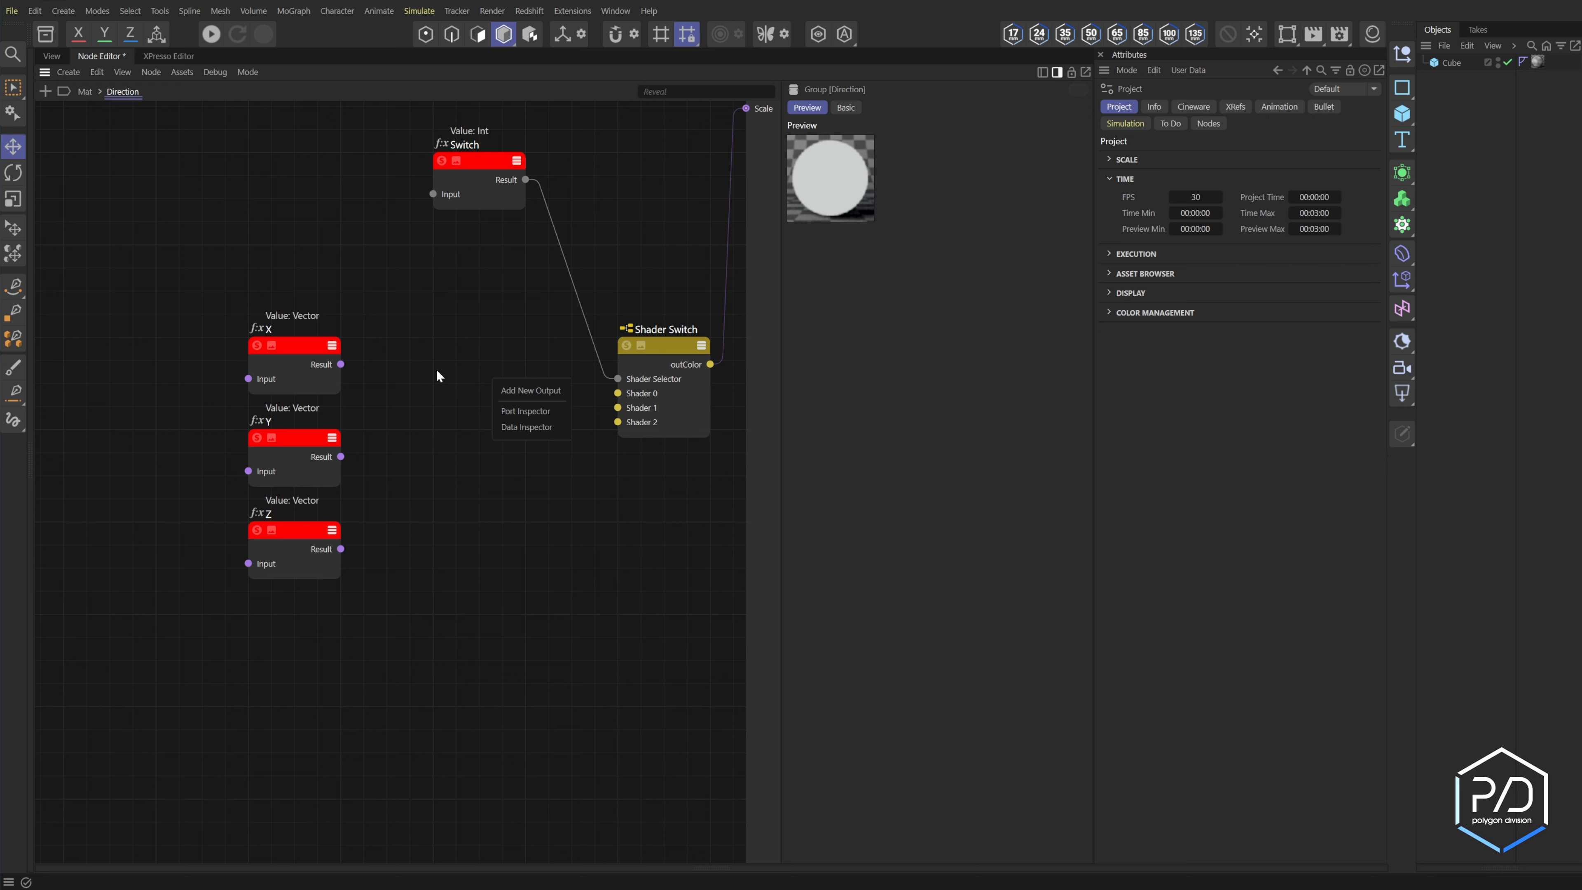
pyautogui.click(466, 419)
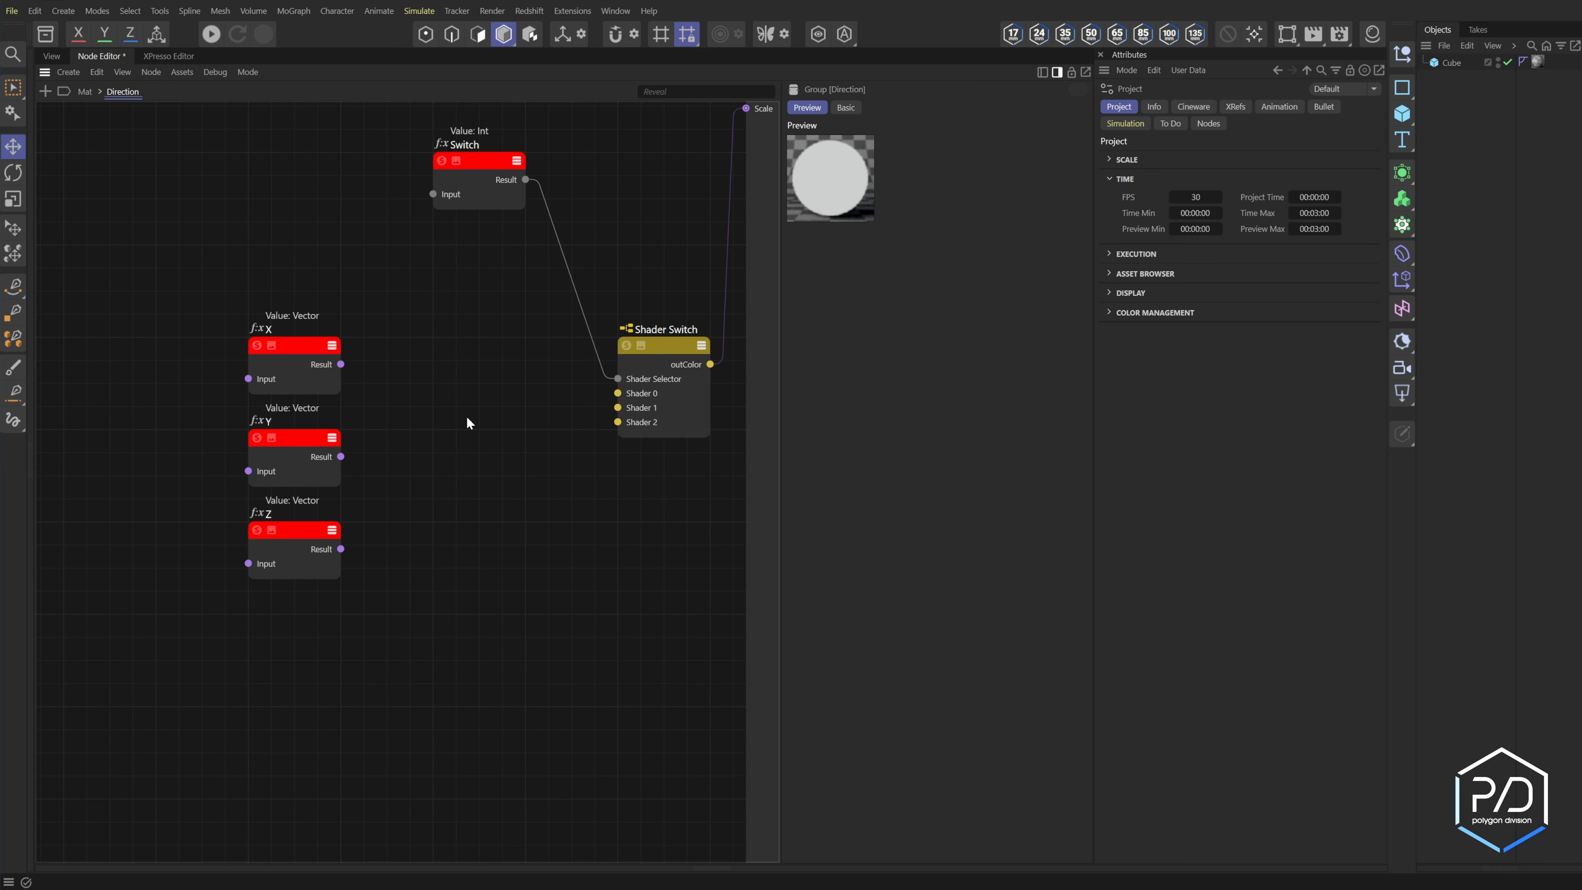
pyautogui.click(304, 351)
pyautogui.click(448, 382)
# Add a Normalize node with its preview hidden between the X node's result and the Shader Switch's Shader 0 input
pyautogui.doubleClick(451, 382)
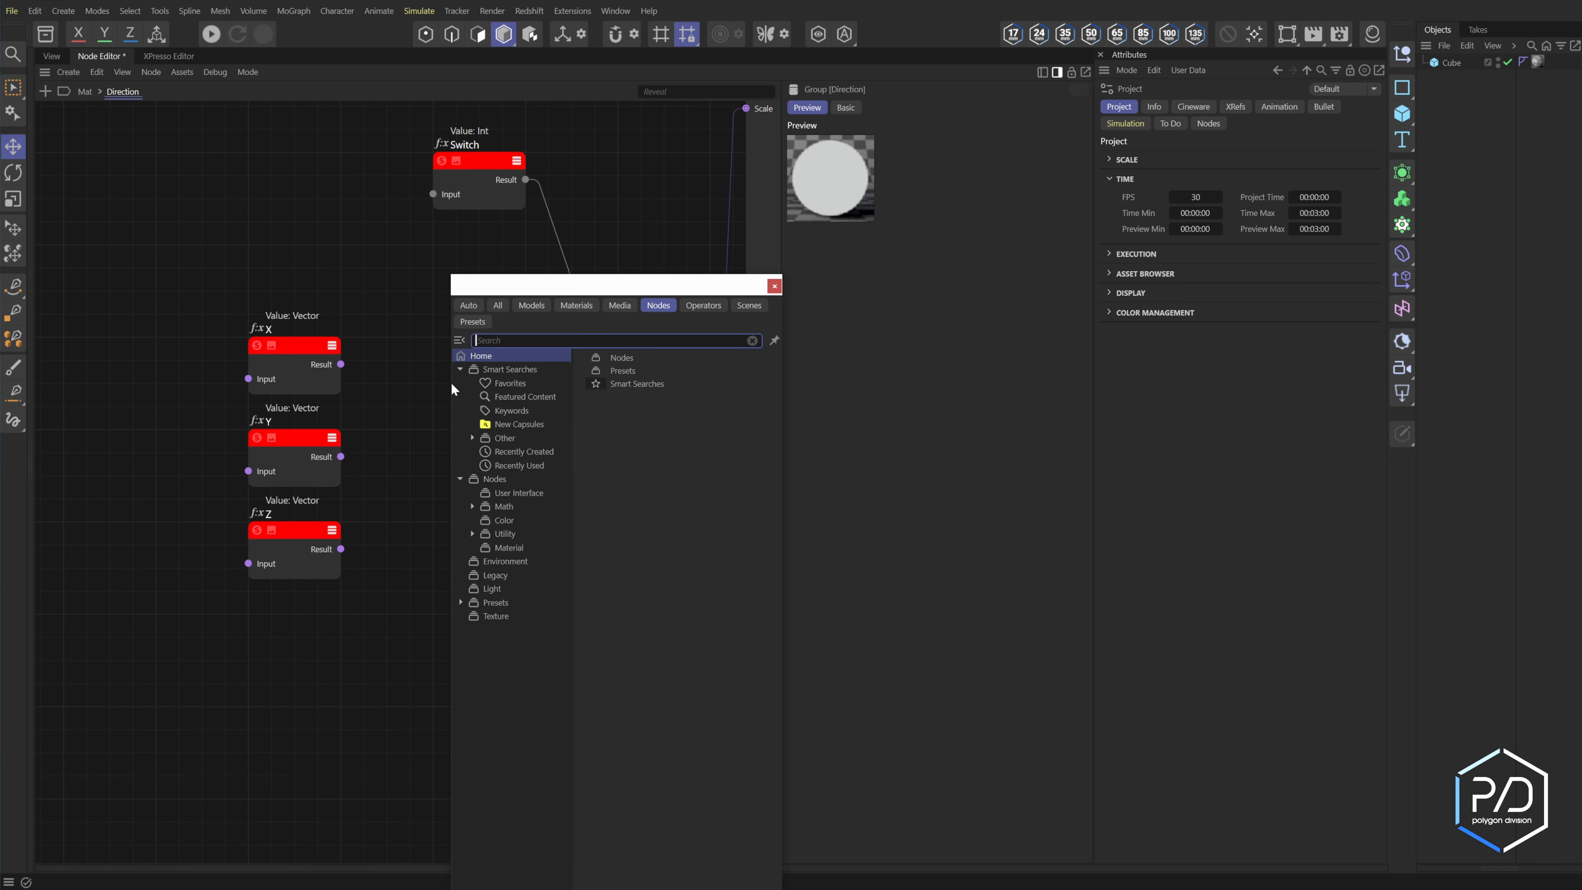
pyautogui.write('vector')
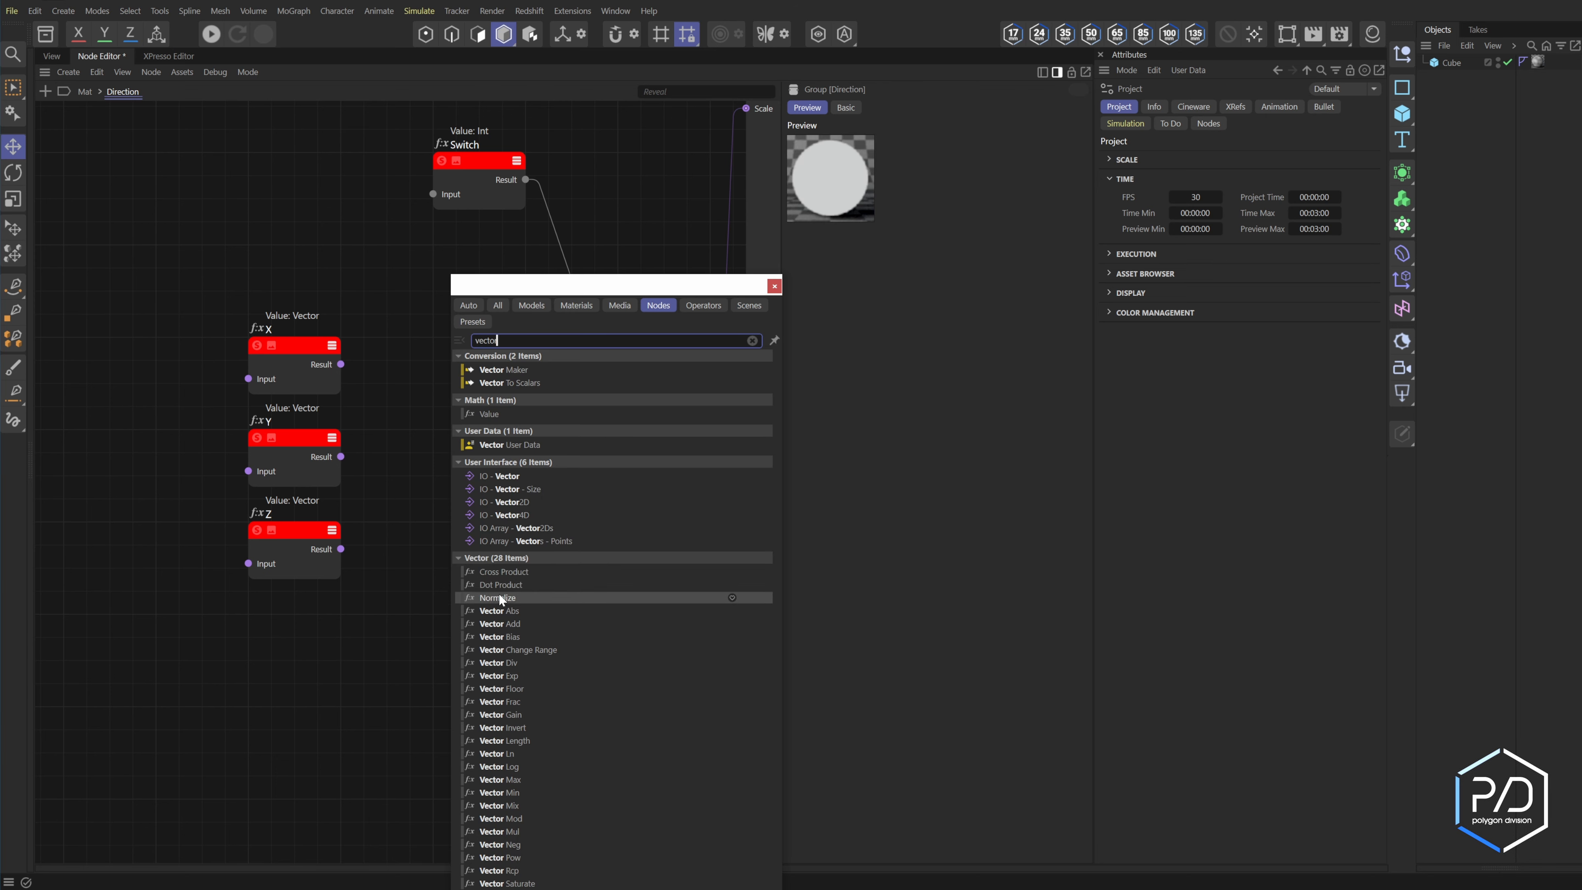
pyautogui.doubleClick(499, 597)
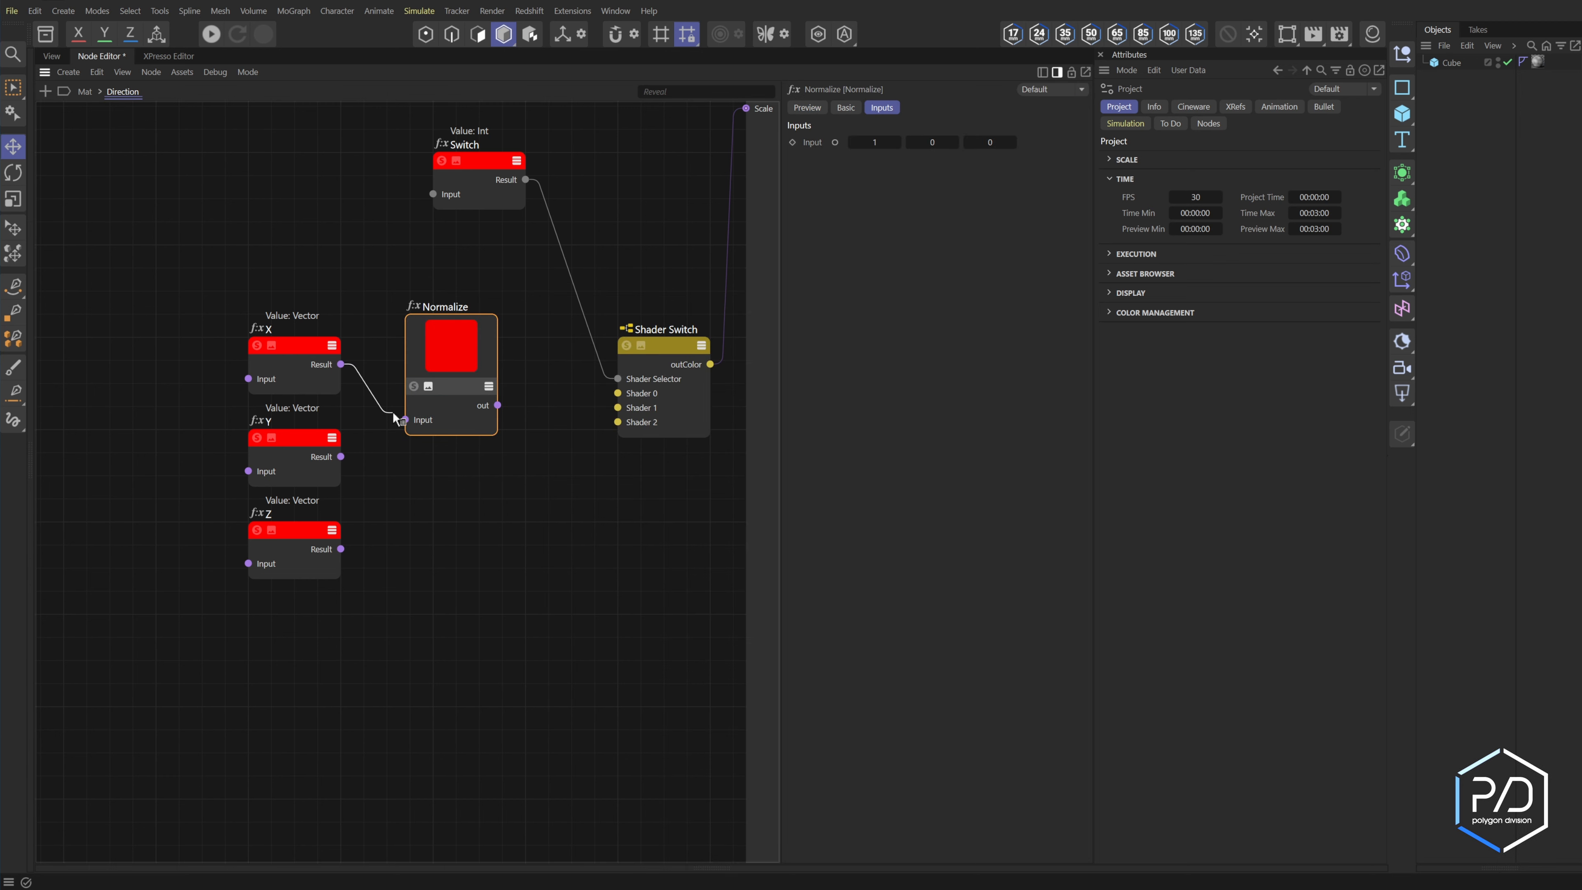
pyautogui.moveTo(405, 419); pyautogui.dragTo(406, 420)
pyautogui.click(428, 387)
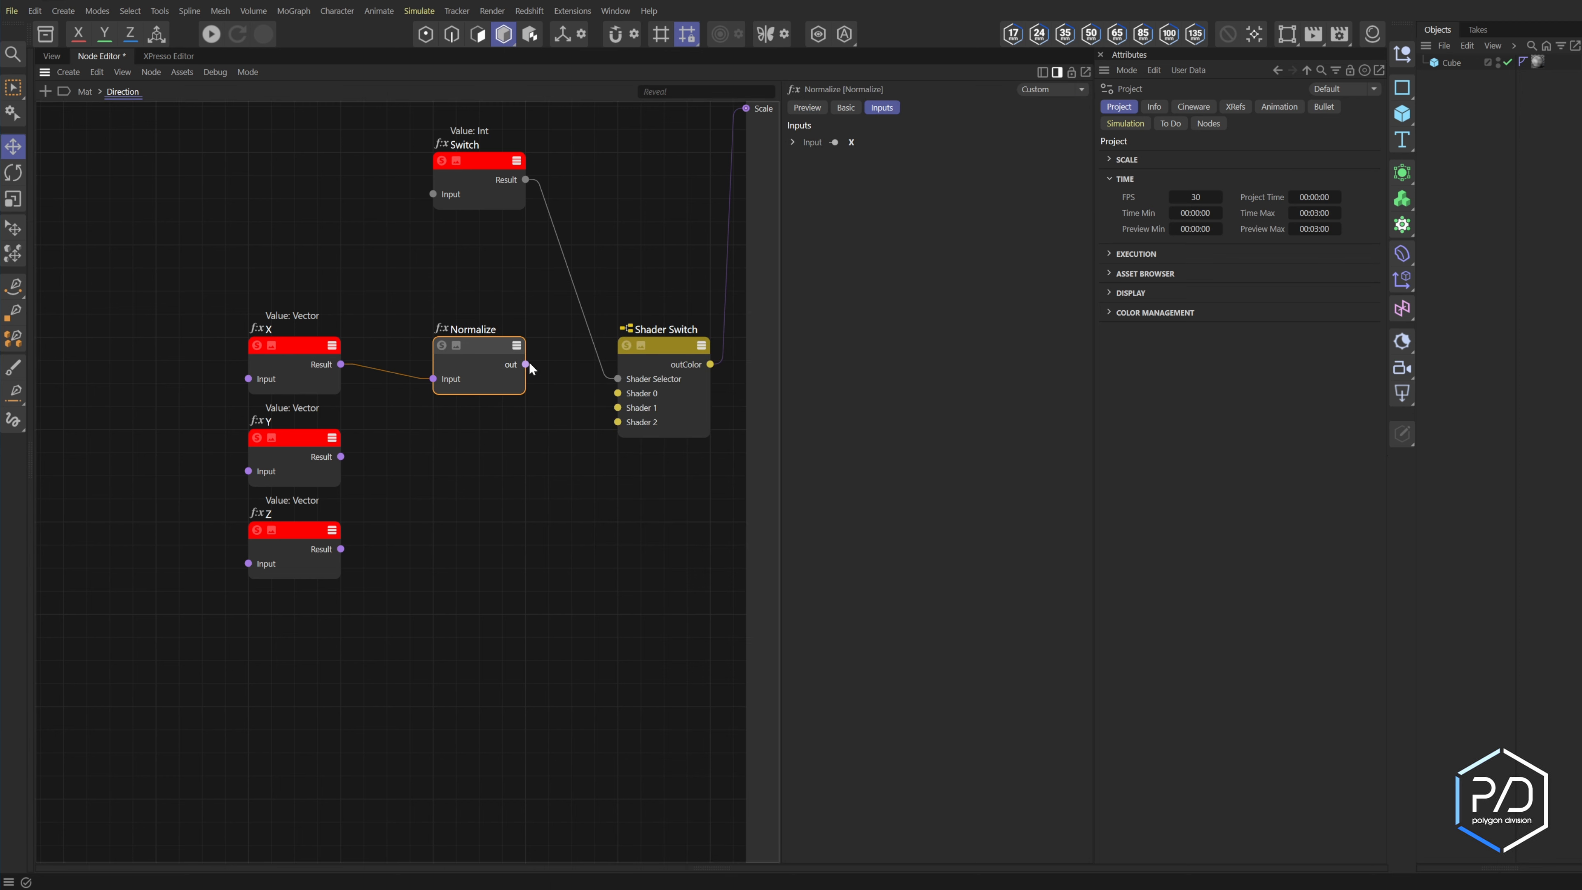
pyautogui.moveTo(525, 364); pyautogui.dragTo(618, 394)
# Duplicate the Normalize node for Y and Z, wiring each value result through its own Normalize into Shader 1 and Shader 2
pyautogui.keyDown('ctrl'); pyautogui.moveTo(499, 347); pyautogui.dragTo(341, 456); pyautogui.keyUp('ctrl')
pyautogui.moveTo(525, 456); pyautogui.dragTo(617, 407)
pyautogui.keyDown('ctrl'); pyautogui.moveTo(495, 436); pyautogui.dragTo(495, 529); pyautogui.keyUp('ctrl')
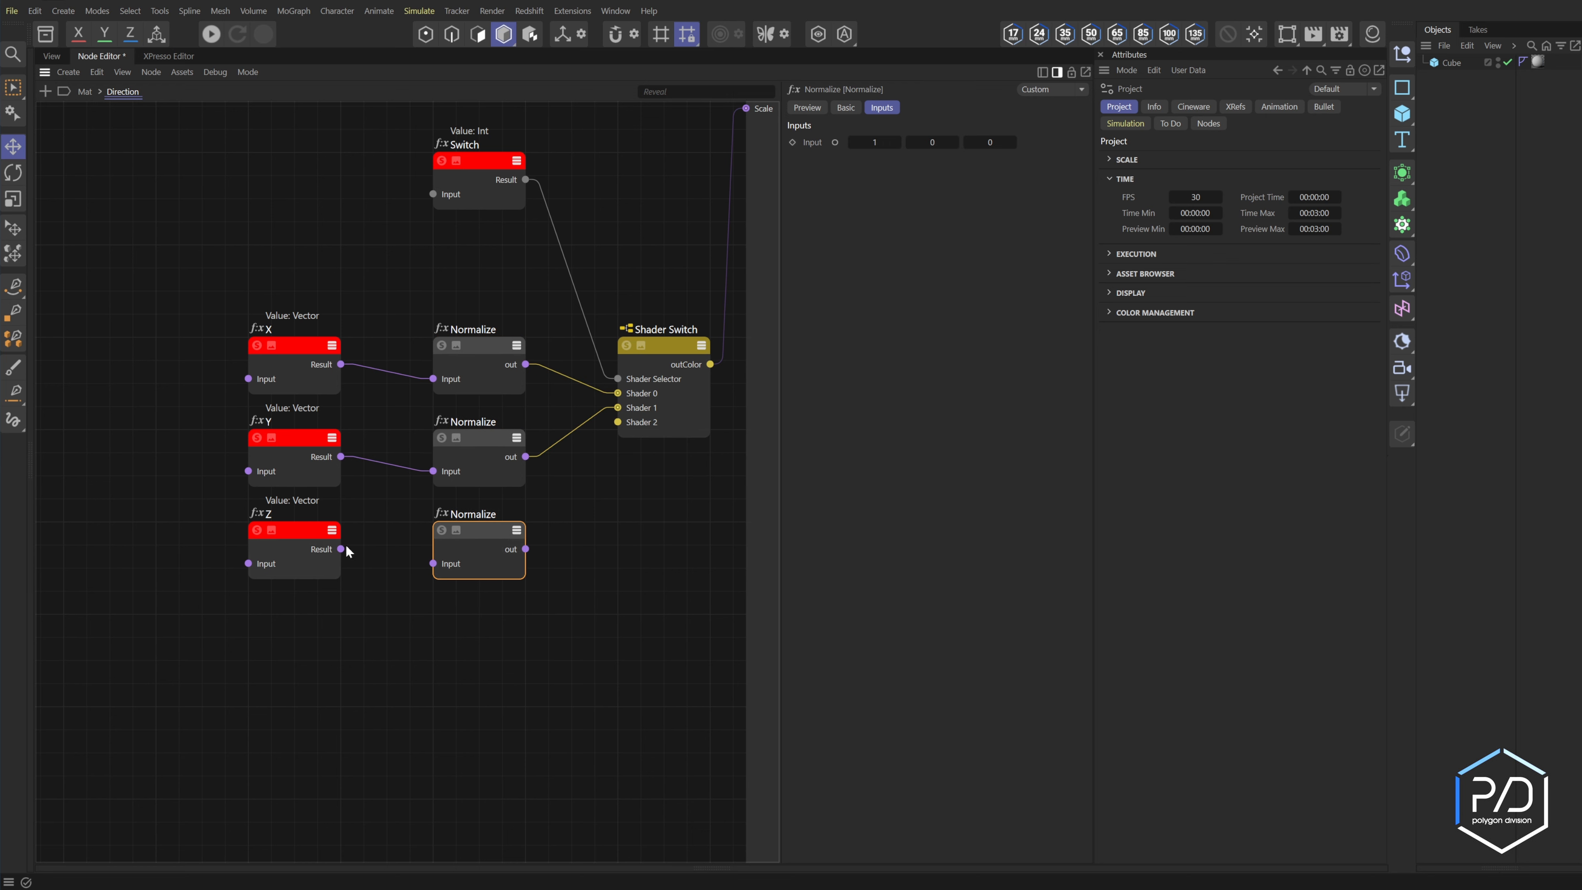
pyautogui.moveTo(341, 549); pyautogui.dragTo(434, 563)
pyautogui.moveTo(524, 550); pyautogui.dragTo(617, 422)
pyautogui.moveTo(584, 521); pyautogui.dragTo(527, 507, button='middle')
pyautogui.moveTo(673, 508); pyautogui.dragTo(624, 547, button='middle')
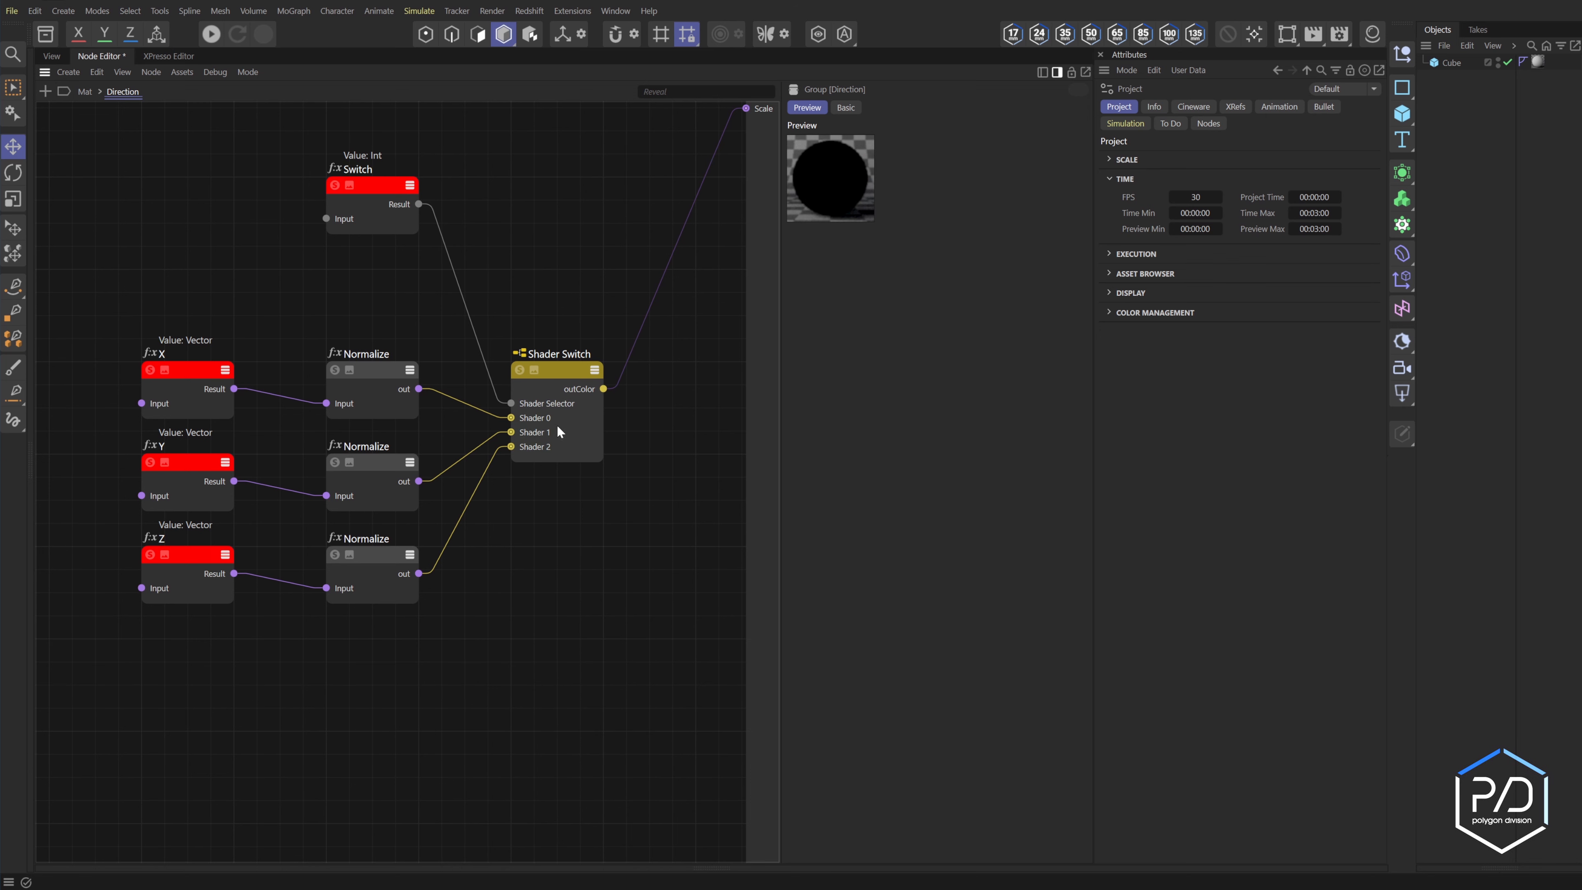
pyautogui.click(184, 366)
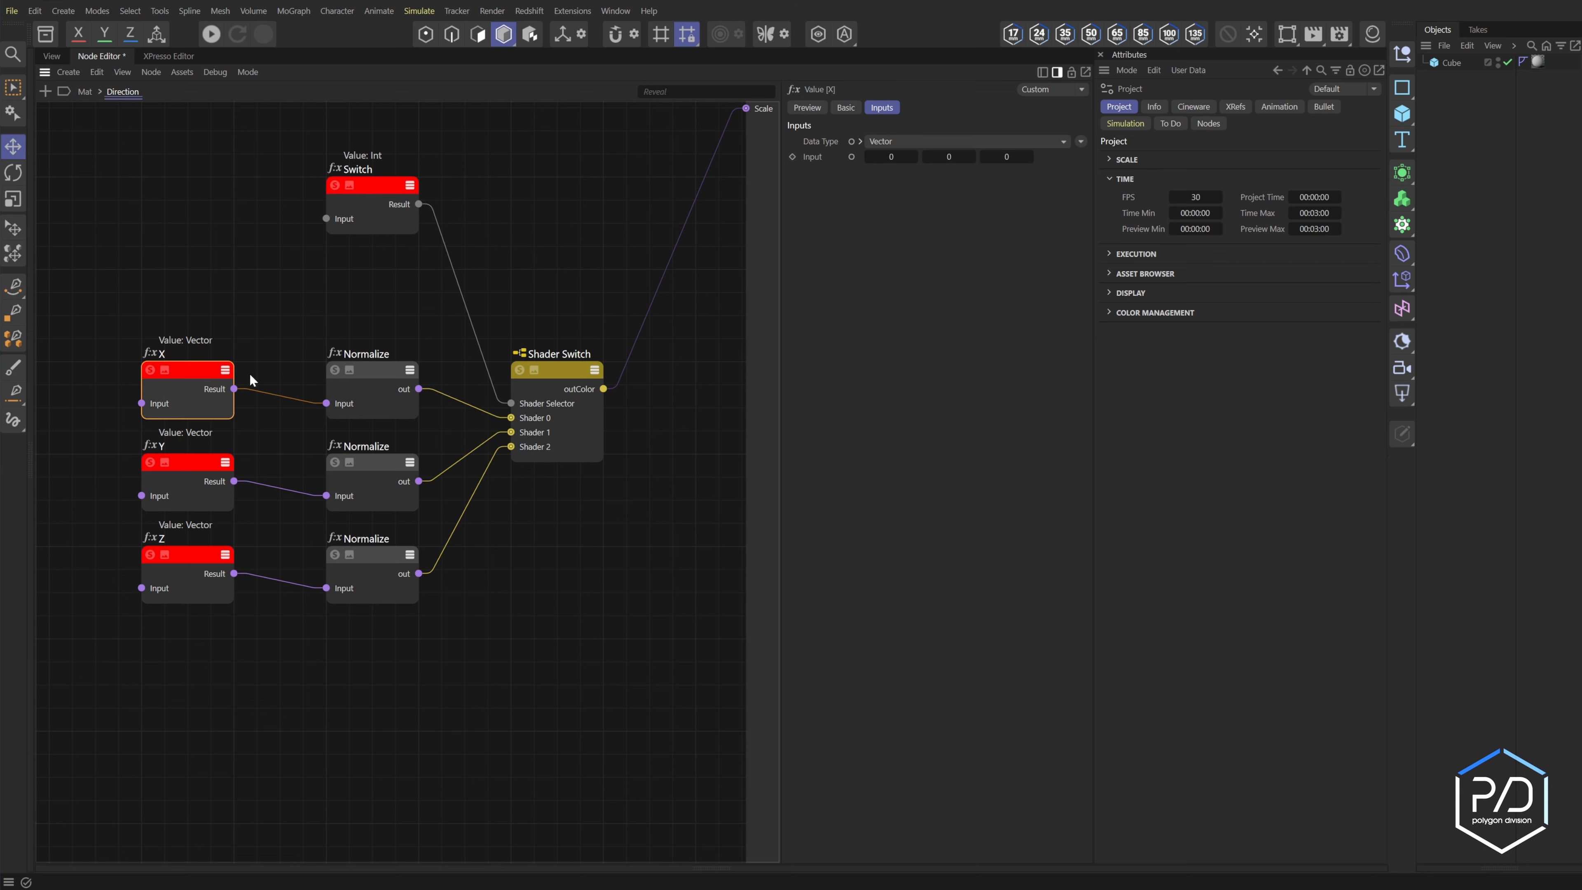
pyautogui.click(563, 421)
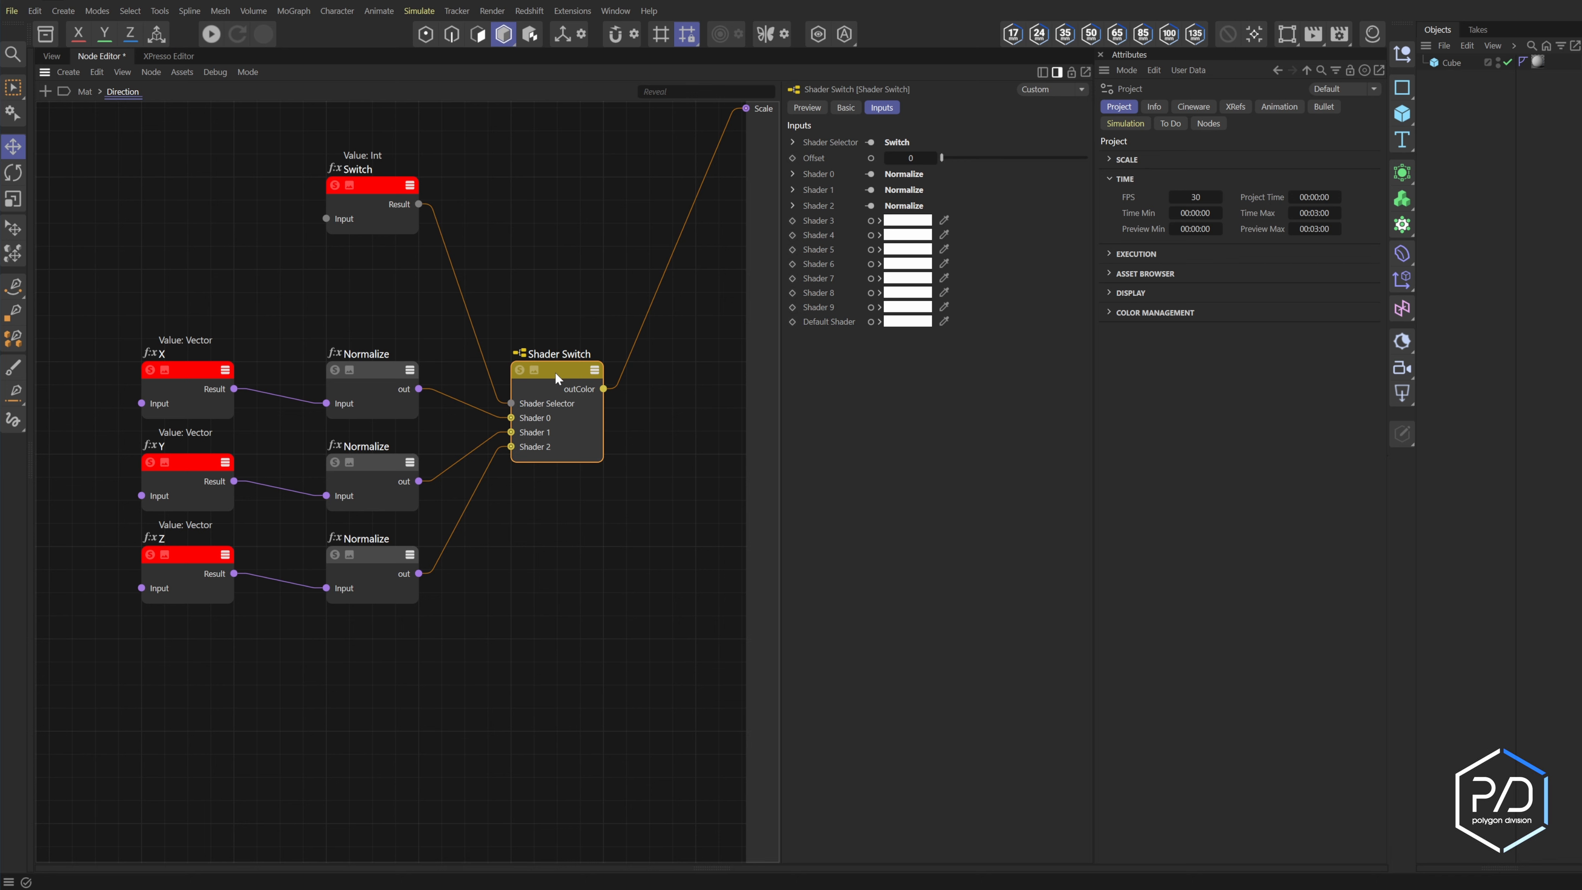
# Color the three Normalize nodes purple together
pyautogui.moveTo(375, 637); pyautogui.dragTo(359, 338)
pyautogui.click(845, 107)
pyautogui.click(893, 170)
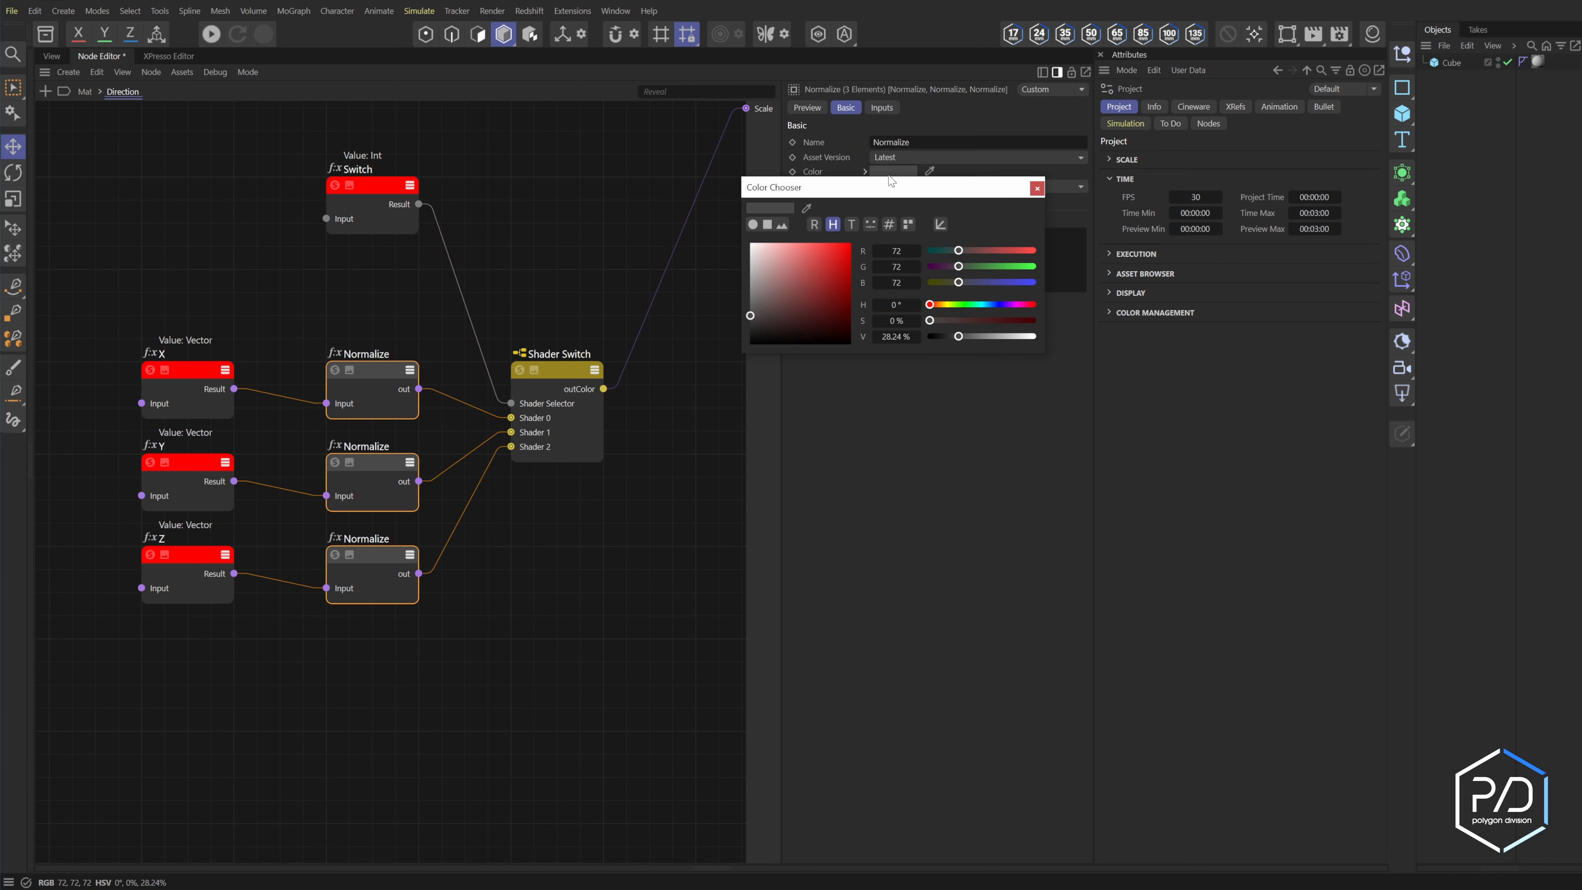
pyautogui.click(1009, 305)
pyautogui.click(983, 320)
pyautogui.click(984, 336)
pyautogui.click(539, 667)
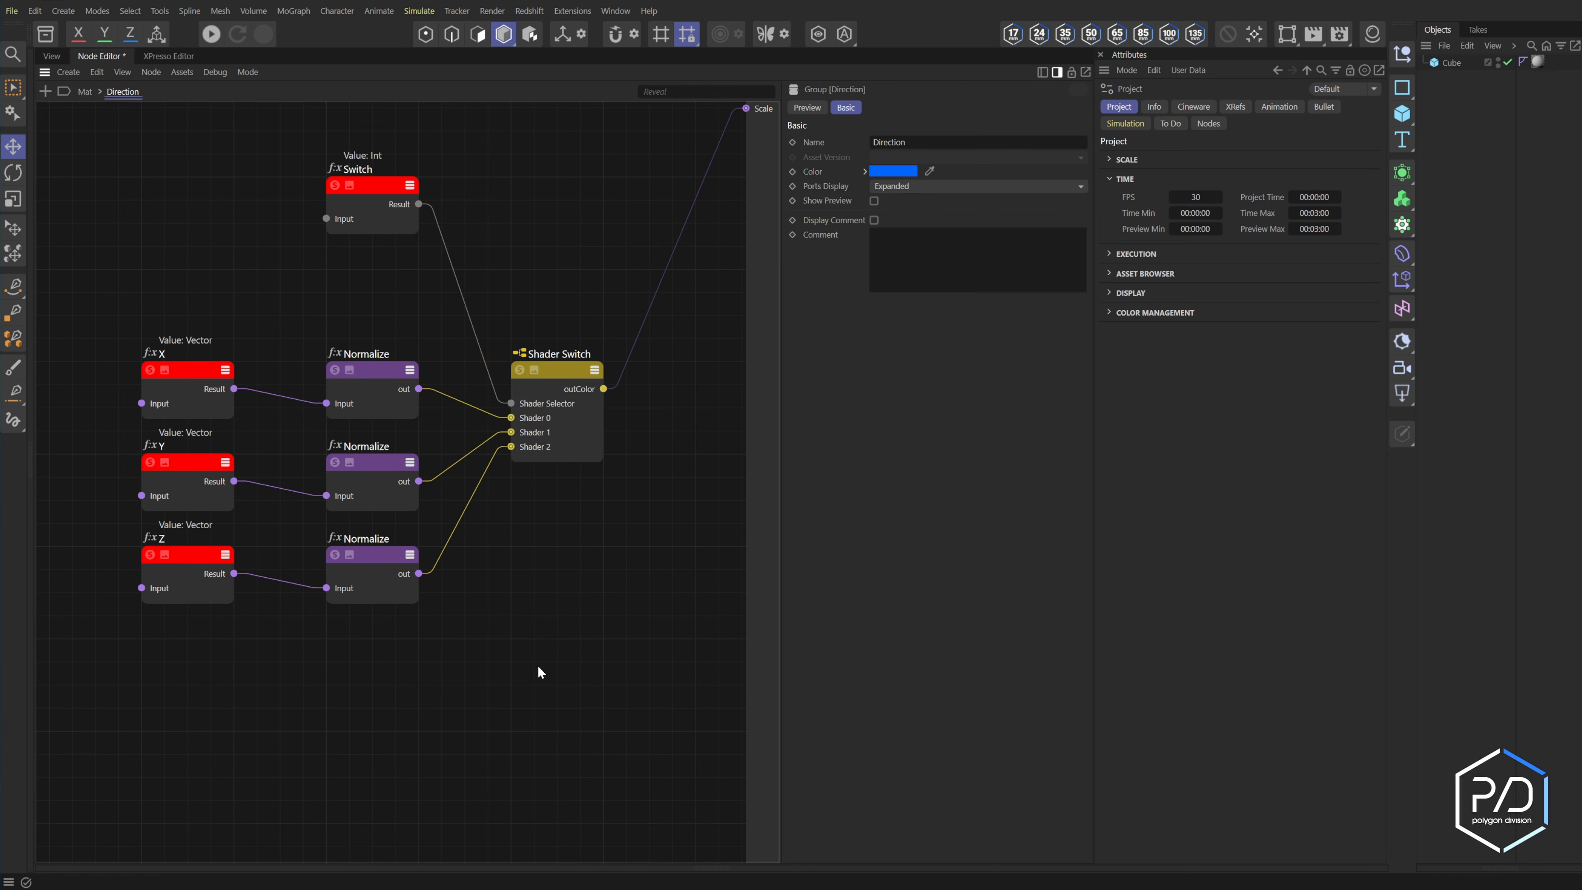
# Expose the inputs of the Switch, X, Y and Z value nodes as new inputs on the Direction group
pyautogui.moveTo(537, 665); pyautogui.dragTo(582, 645, button='middle')
pyautogui.moveTo(296, 195); pyautogui.dragTo(297, 196)
pyautogui.click(317, 209)
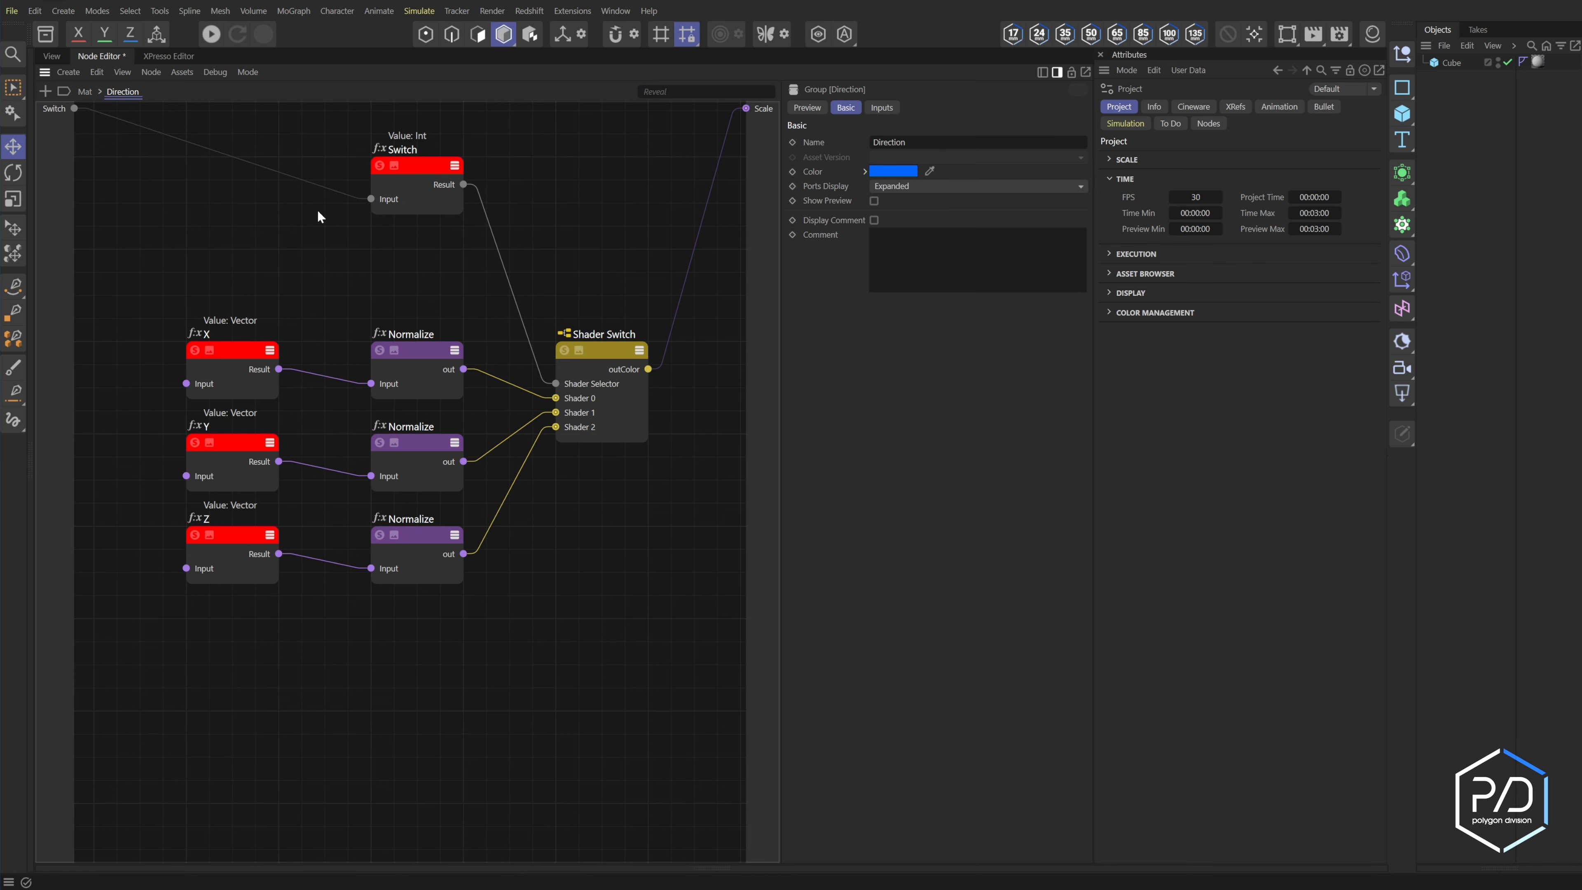
pyautogui.moveTo(187, 383); pyautogui.dragTo(144, 350)
pyautogui.click(159, 361)
pyautogui.moveTo(187, 476); pyautogui.dragTo(156, 449)
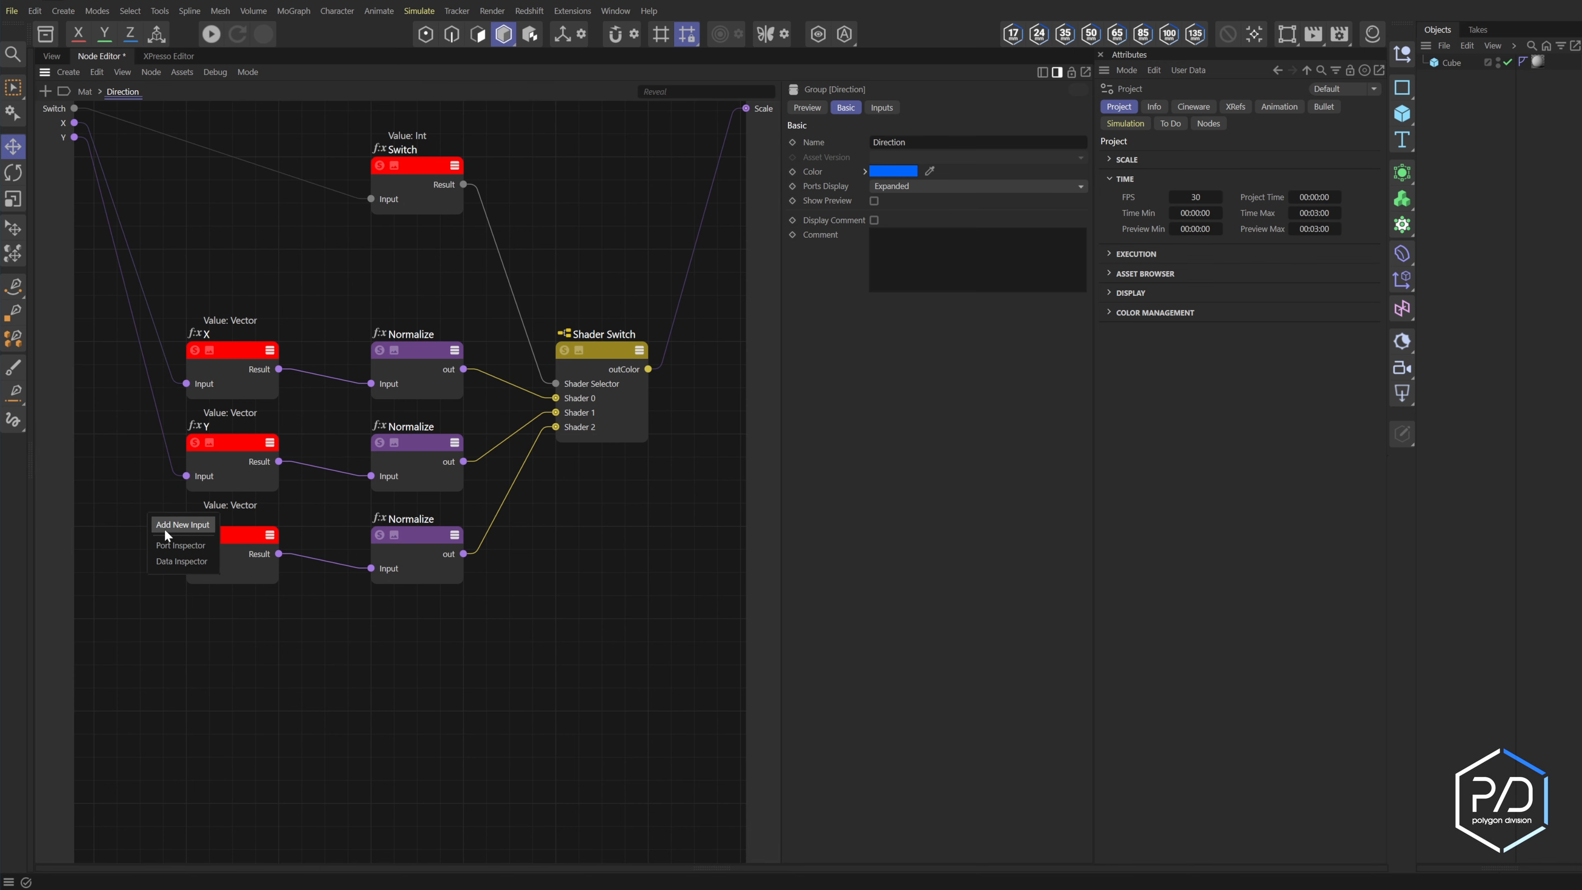
pyautogui.click(171, 461)
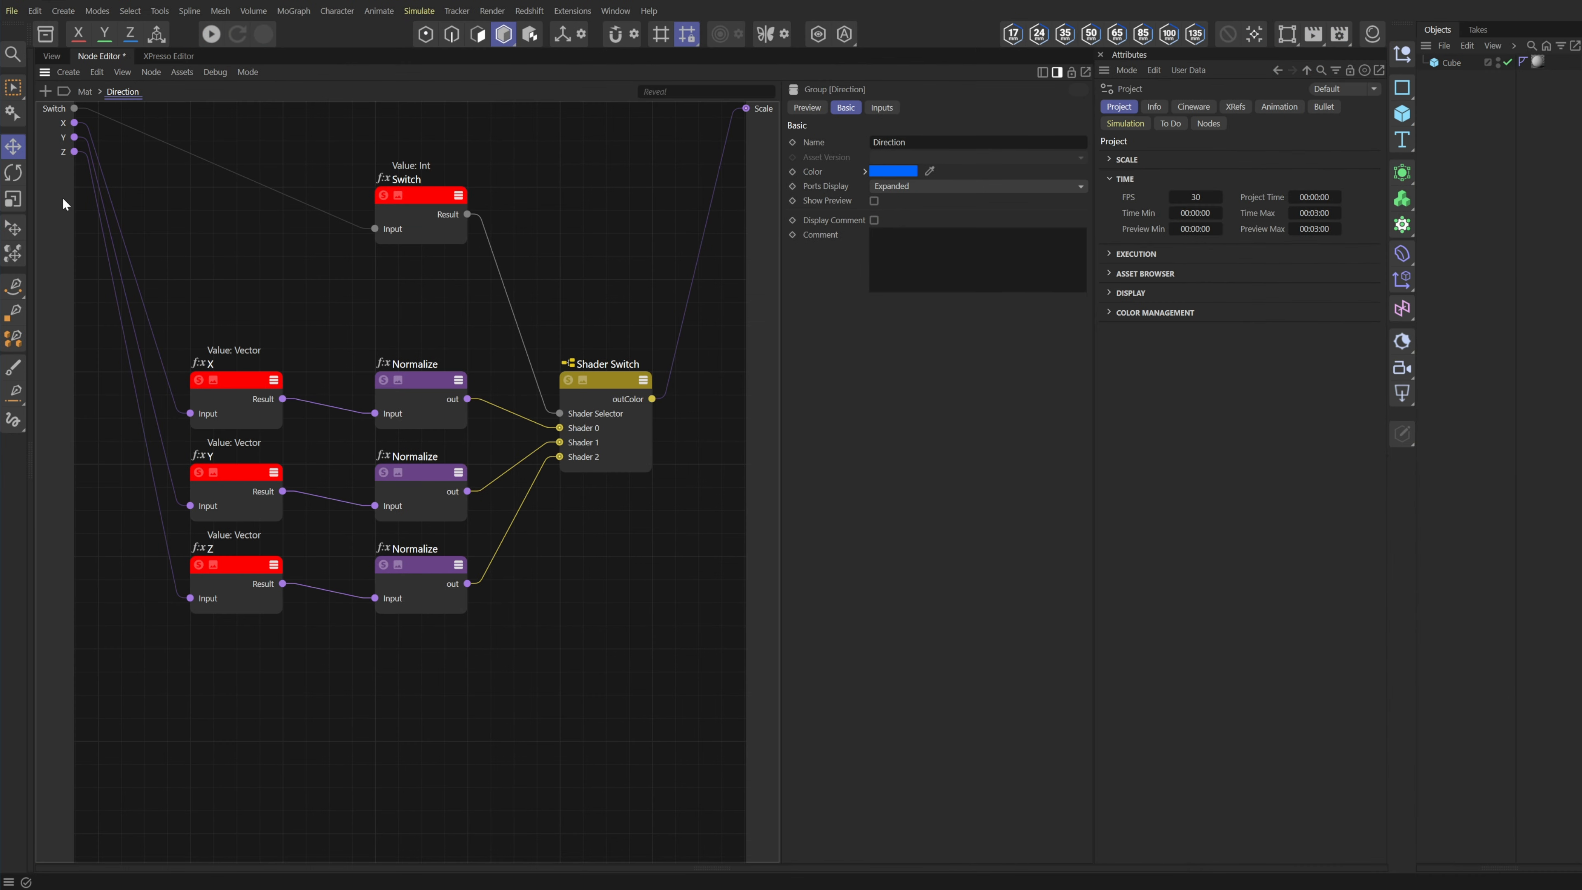
# Open the Direction group's resource in the Resource Editor and rename its Inputs group to Direction
pyautogui.rightClick(62, 197)
pyautogui.click(94, 315)
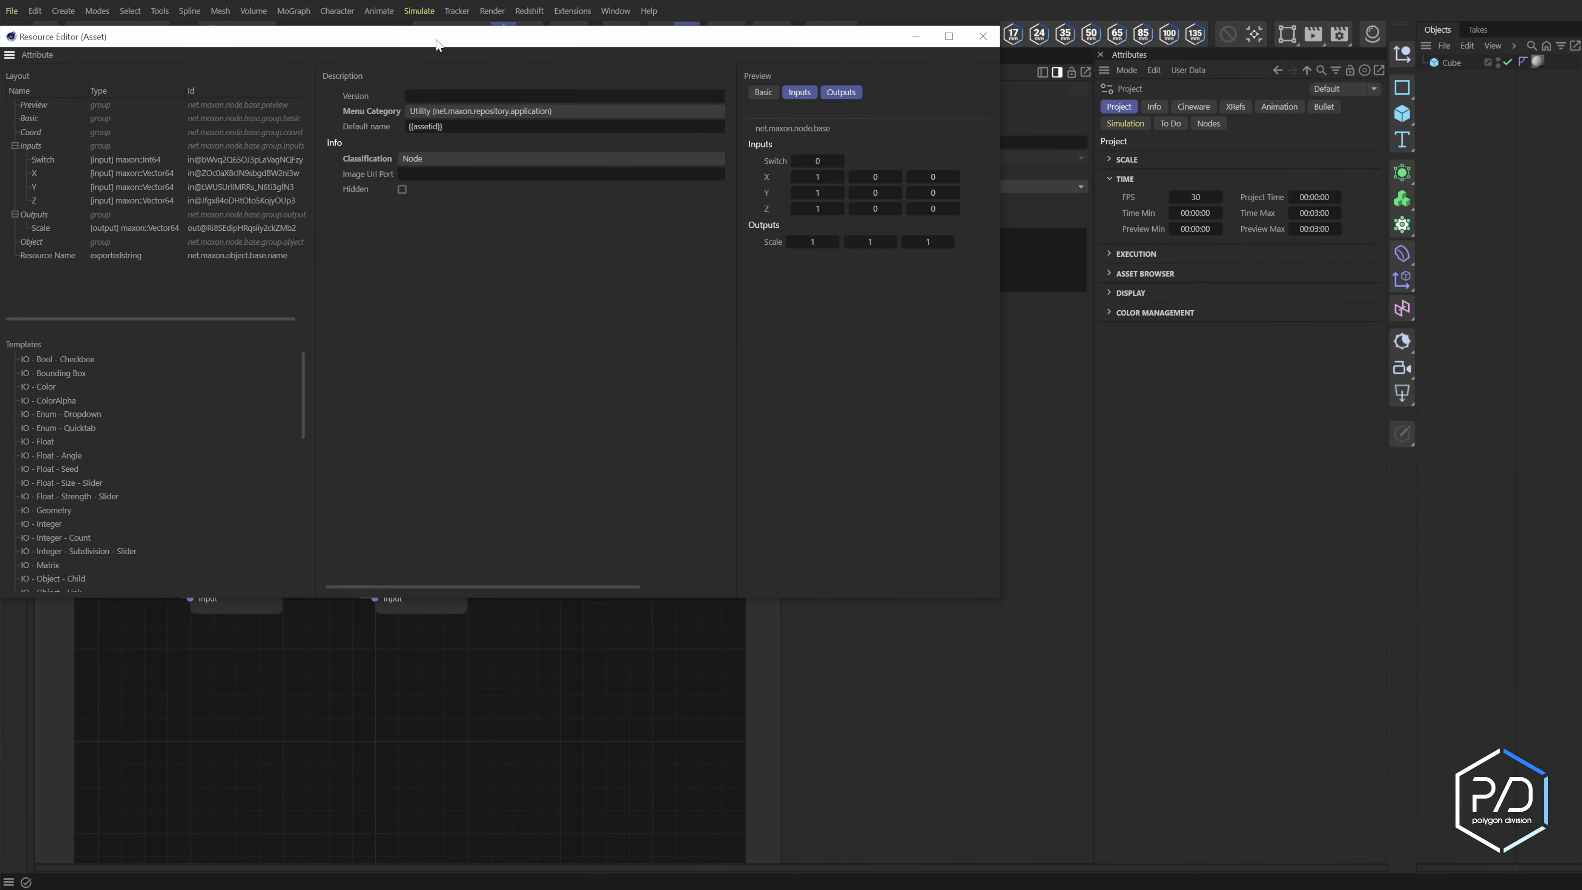
pyautogui.click(131, 209)
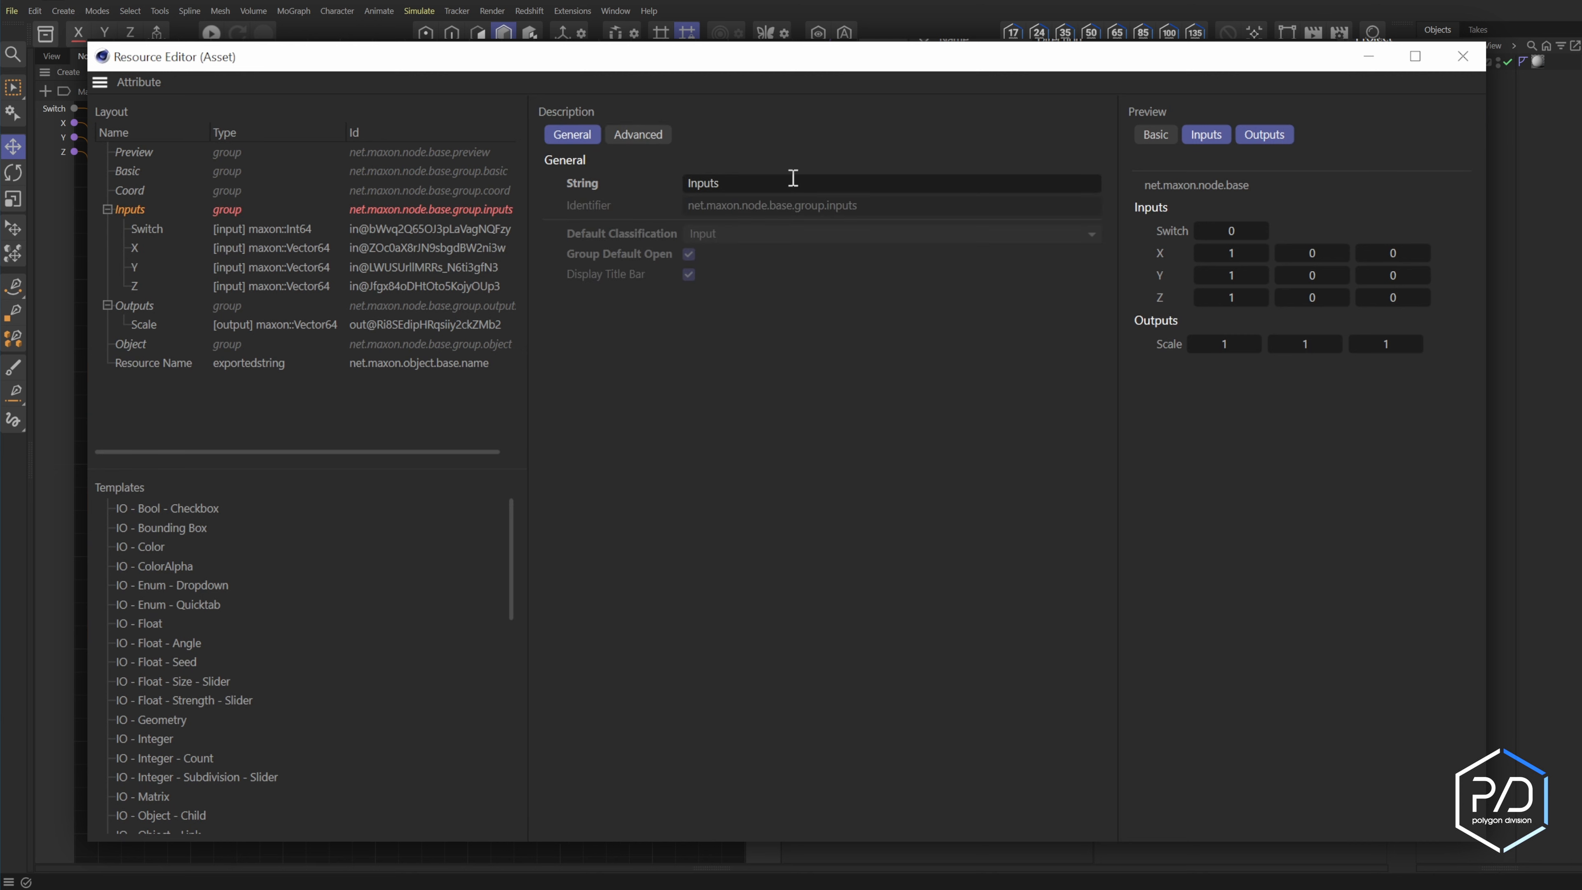
pyautogui.moveTo(793, 181); pyautogui.dragTo(647, 182)
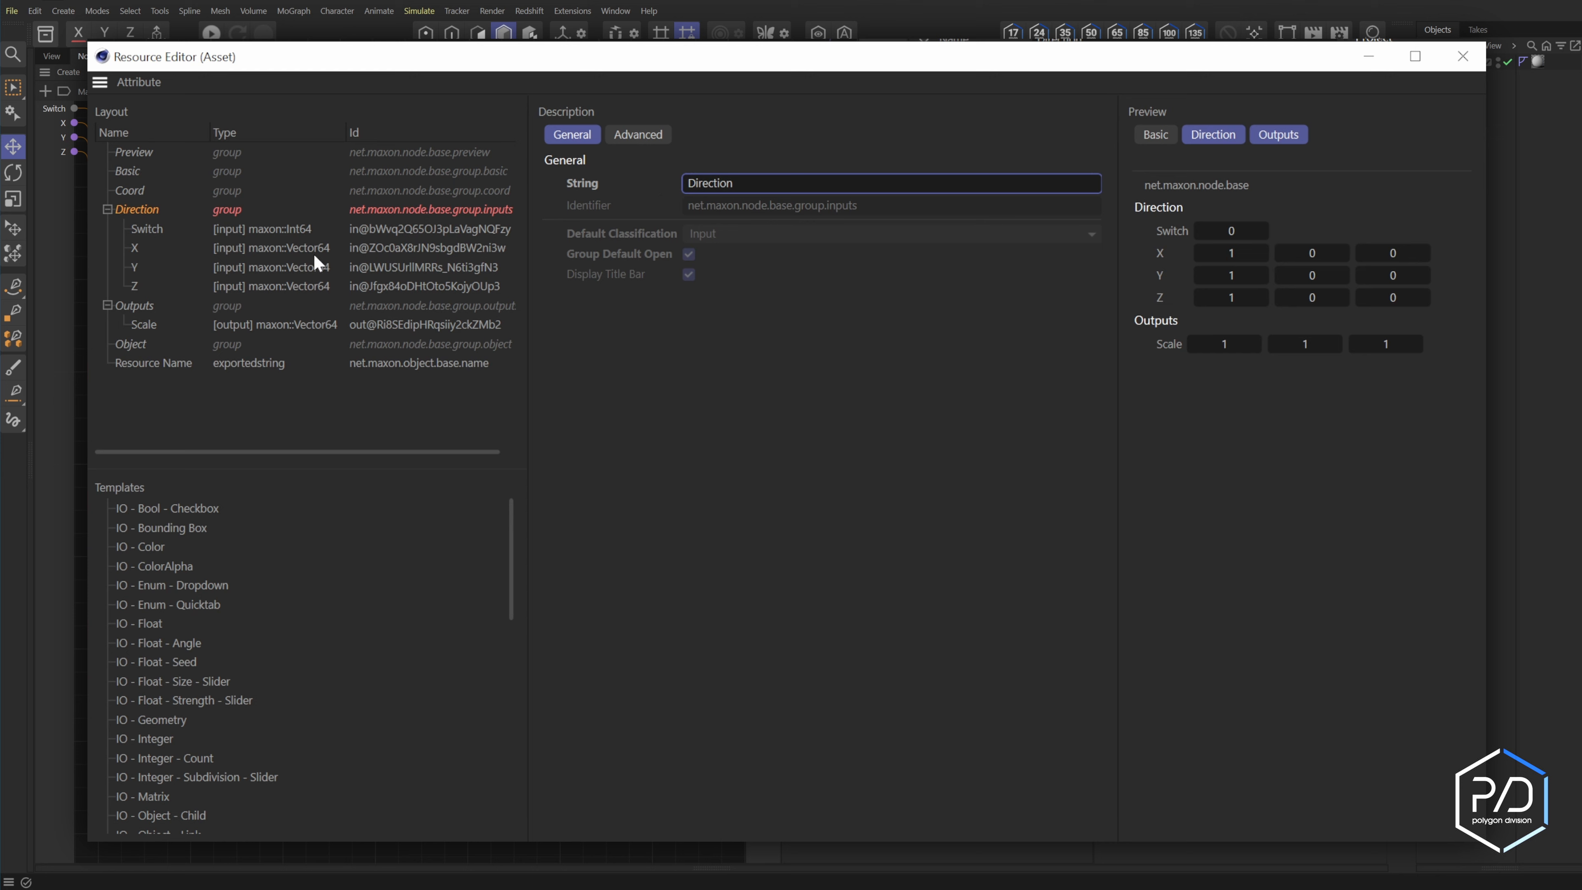
# Set the Switch input's data type to Int and its user interface to Drop-Down
pyautogui.click(283, 230)
pyautogui.click(752, 255)
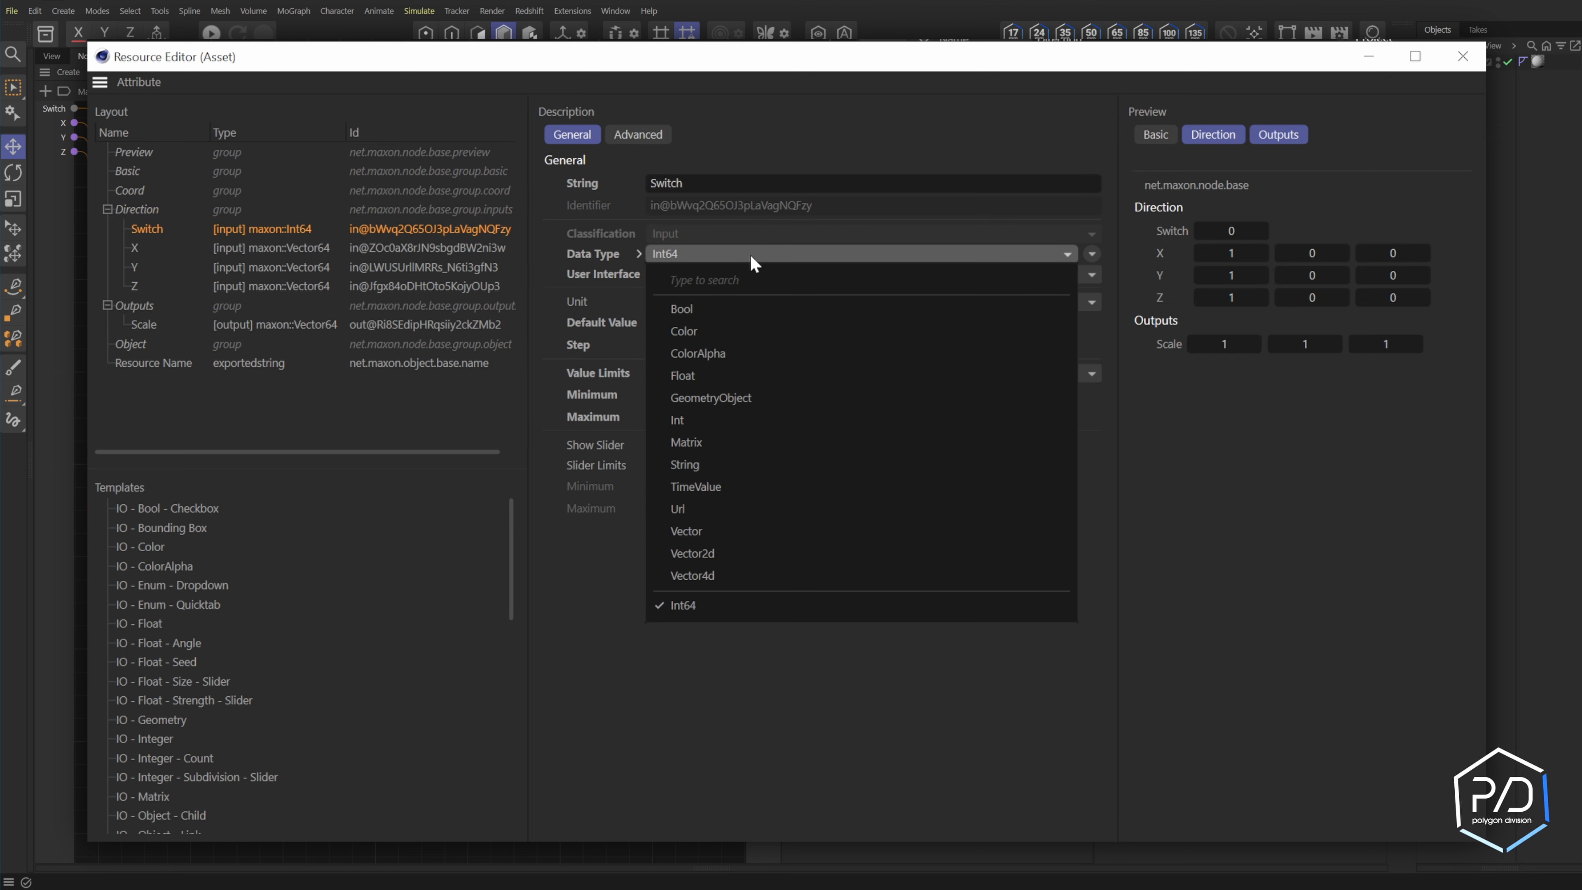
pyautogui.click(747, 424)
pyautogui.click(716, 273)
pyautogui.click(721, 462)
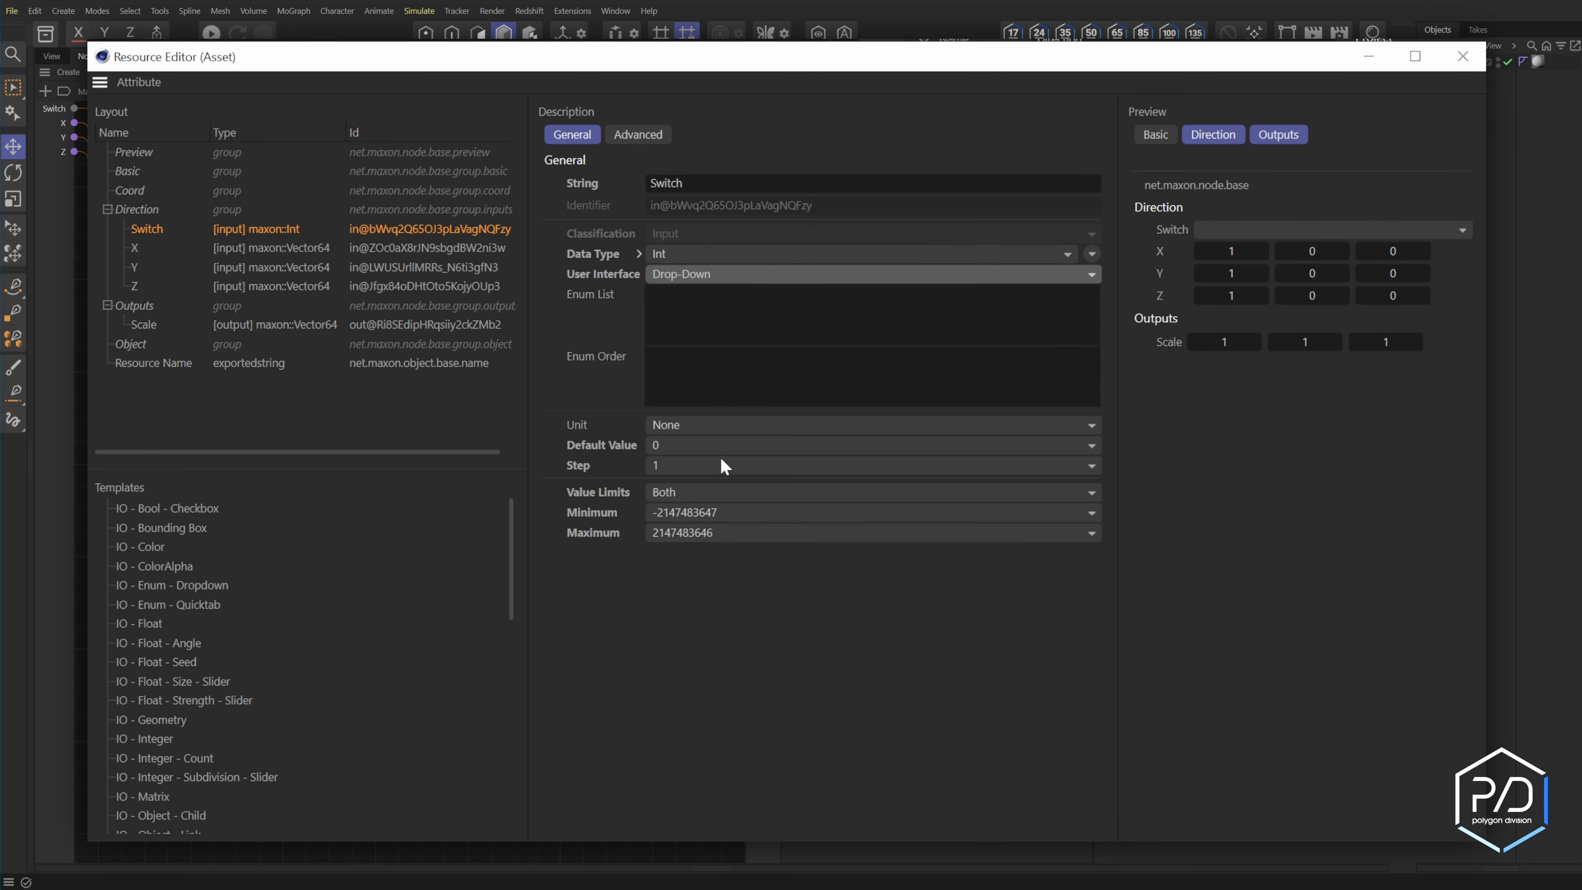
# Define the Switch enum list as X:0, Y:1 and Z:2 on separate lines, and try the drop-down in the preview
pyautogui.click(710, 324)
pyautogui.write('X:0')
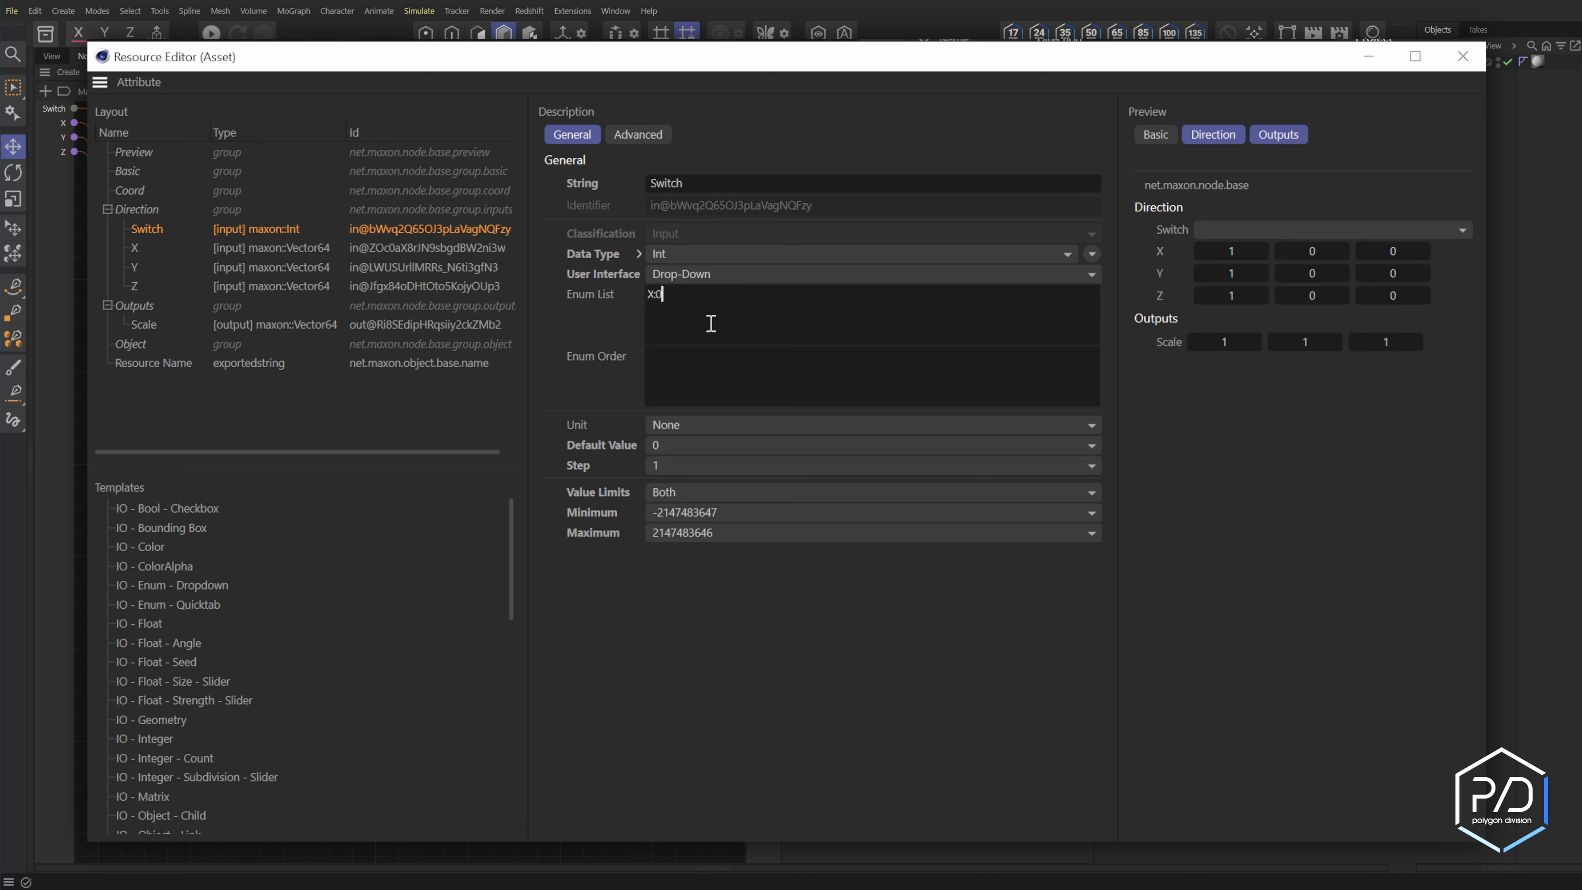
pyautogui.press('Return')
pyautogui.write('Y:1')
pyautogui.press('Return')
pyautogui.write('Z')
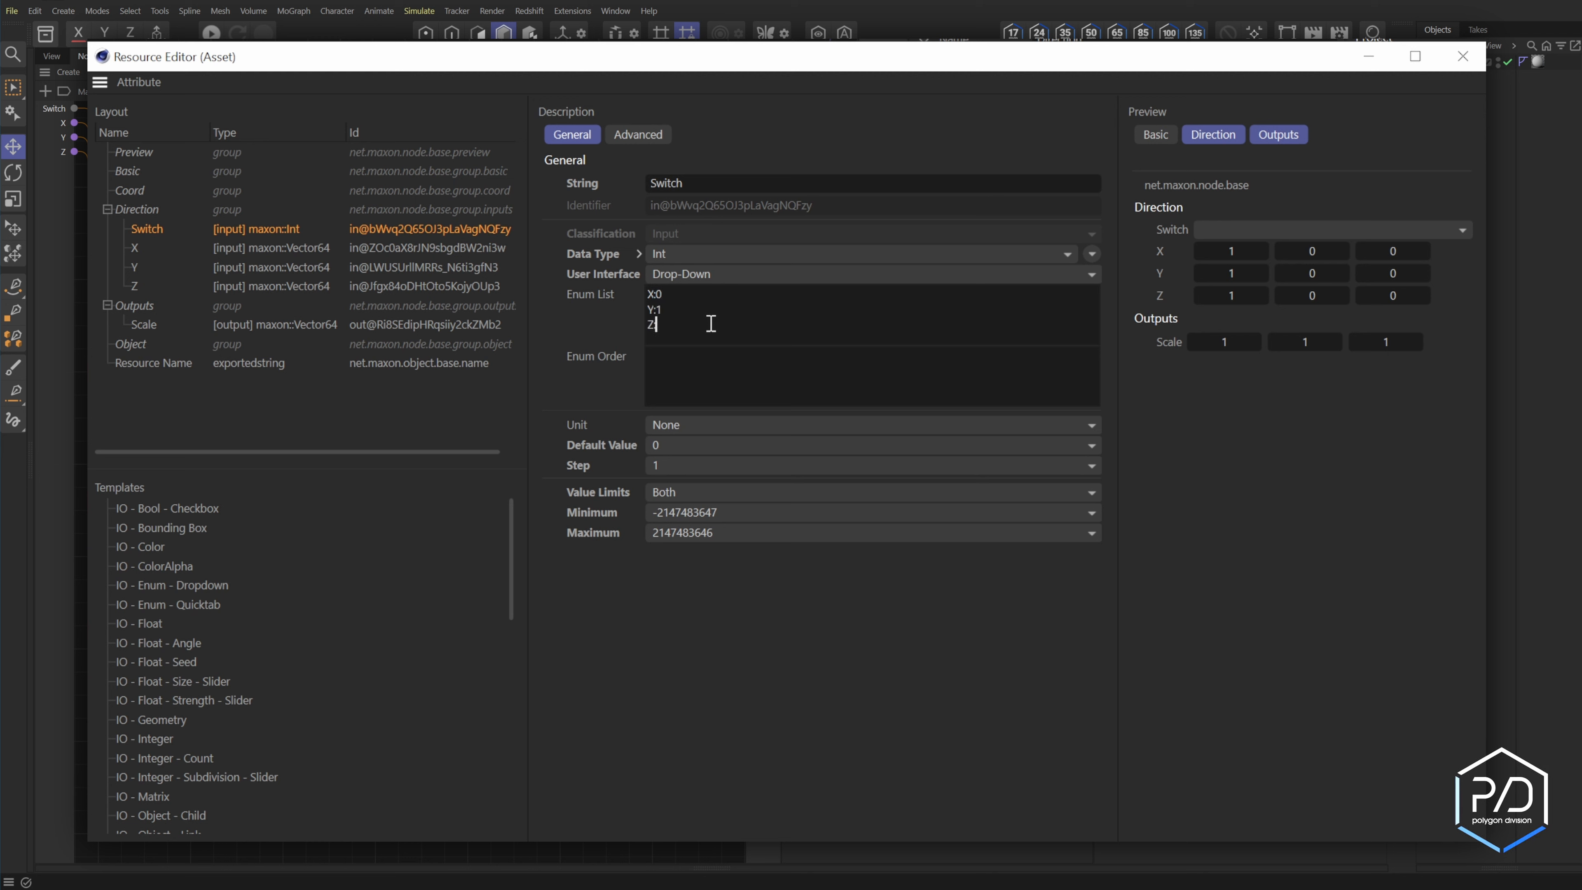
pyautogui.write(':2')
pyautogui.click(689, 375)
pyautogui.click(1319, 230)
pyautogui.click(1317, 253)
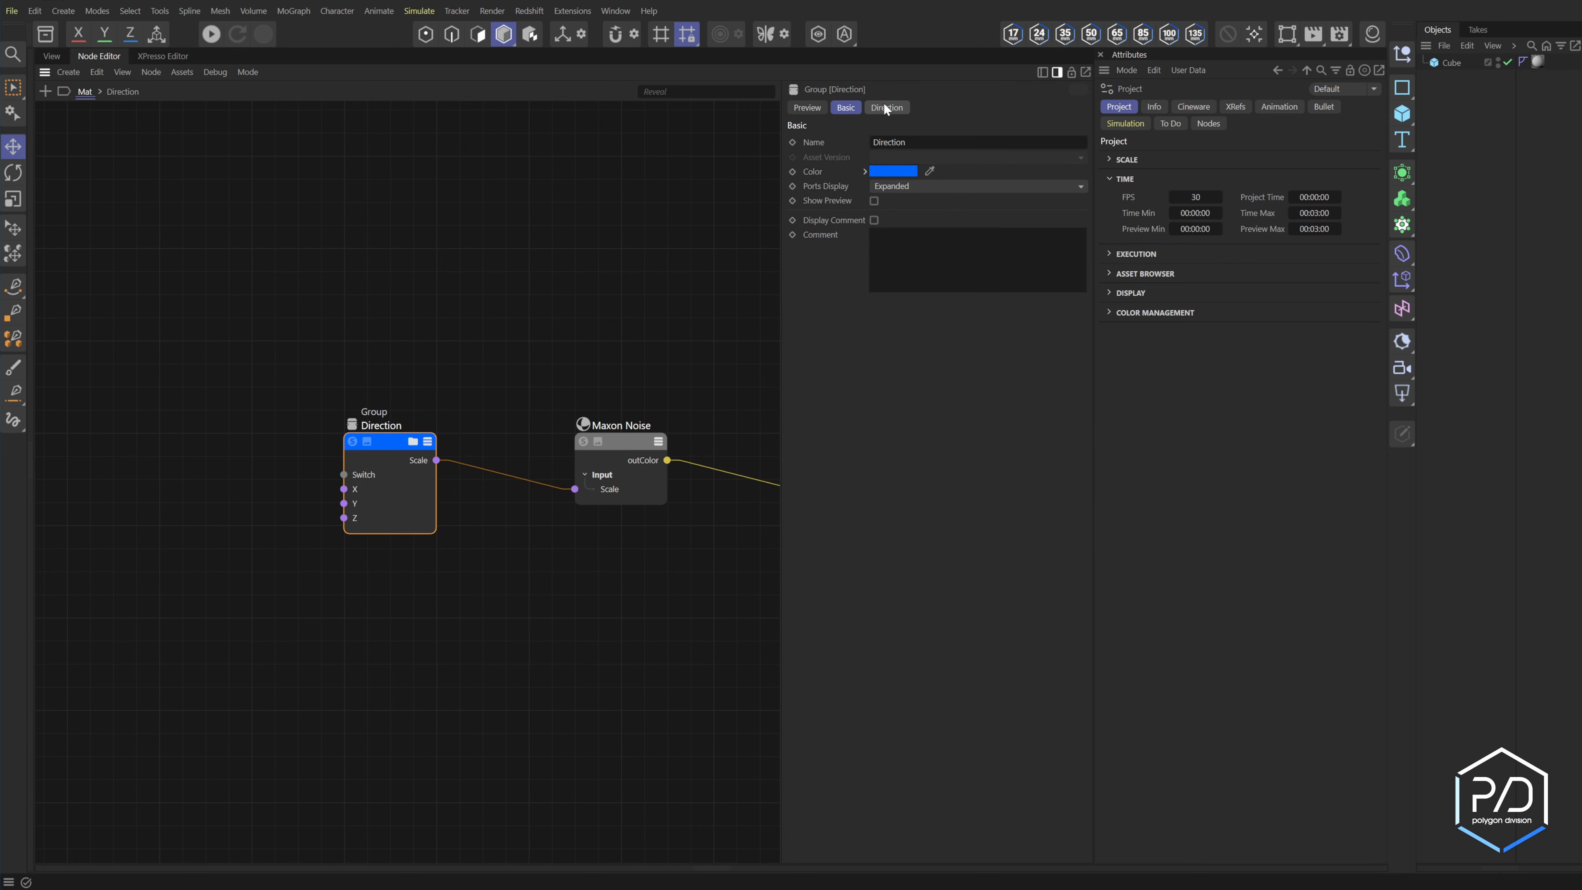
# Set the Direction group's X vector to 0, 1, 1
pyautogui.click(886, 107)
pyautogui.click(879, 157)
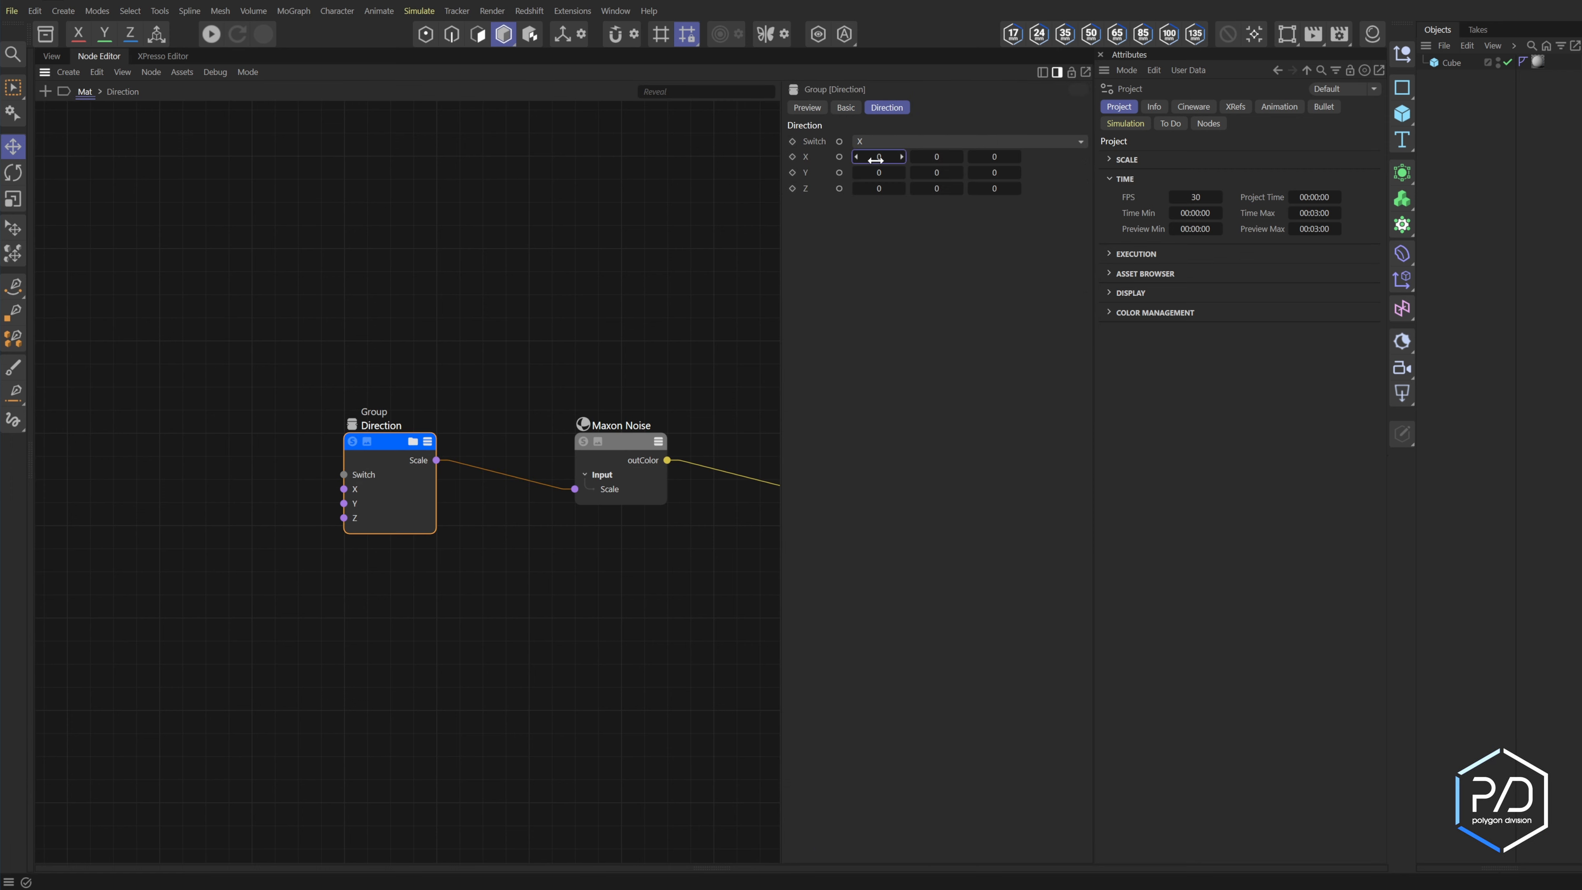
pyautogui.press('Tab')
pyautogui.write('1')
pyautogui.press('Tab')
pyautogui.write('1')
pyautogui.press('Tab')
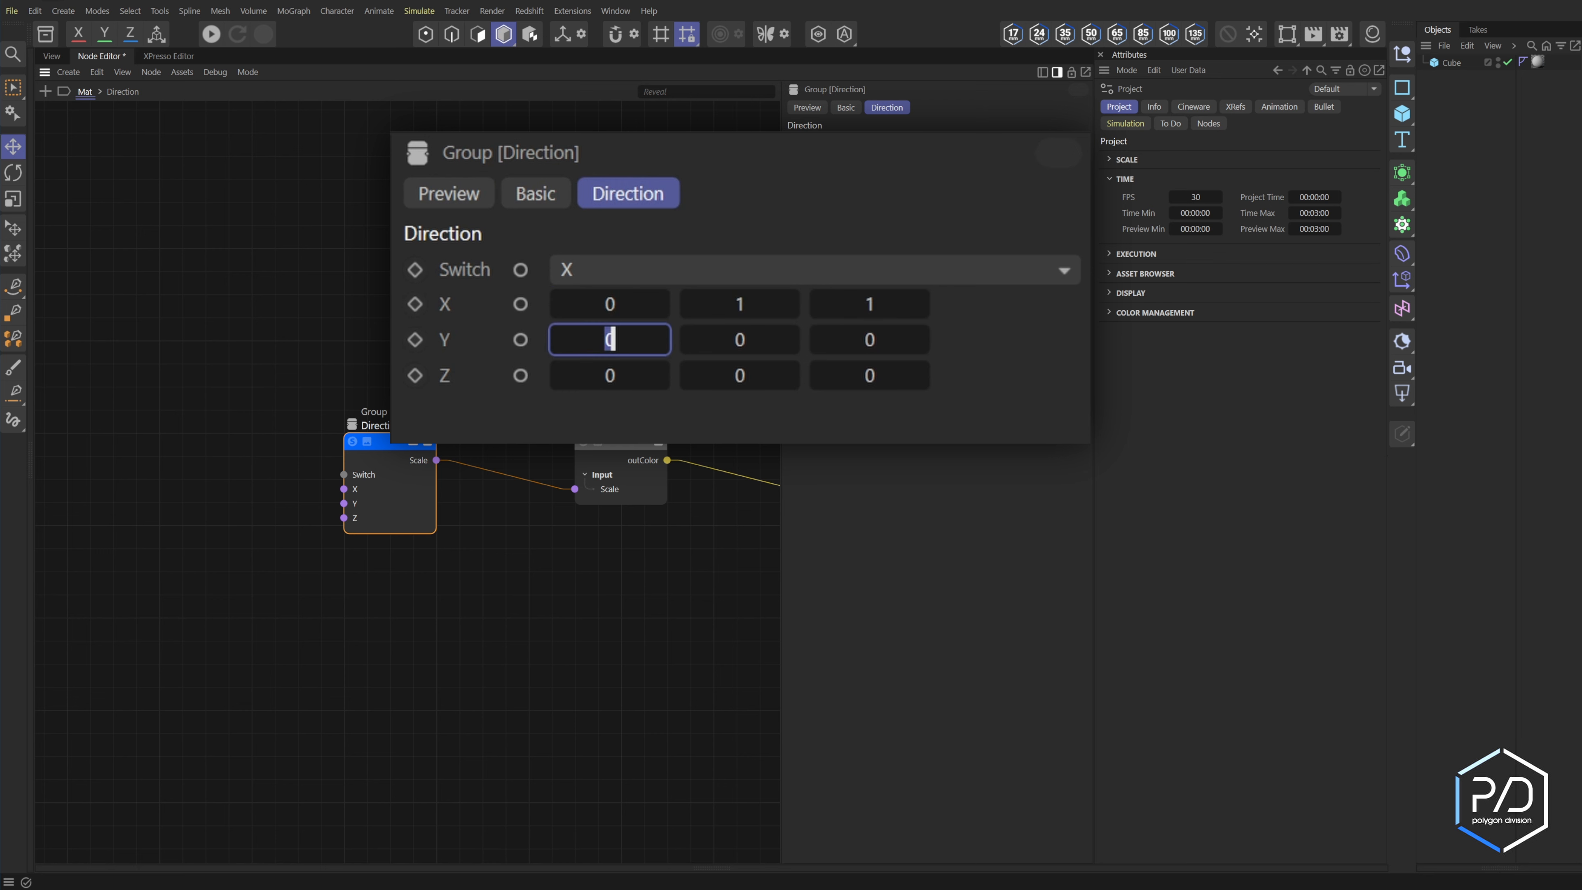
# Set the Direction group's Y vector to 1, 0, 1 and its Z vector to 1, 1, 0
pyautogui.write('1')
pyautogui.press('Tab')
pyautogui.press('Tab')
pyautogui.write('1')
pyautogui.press('Tab')
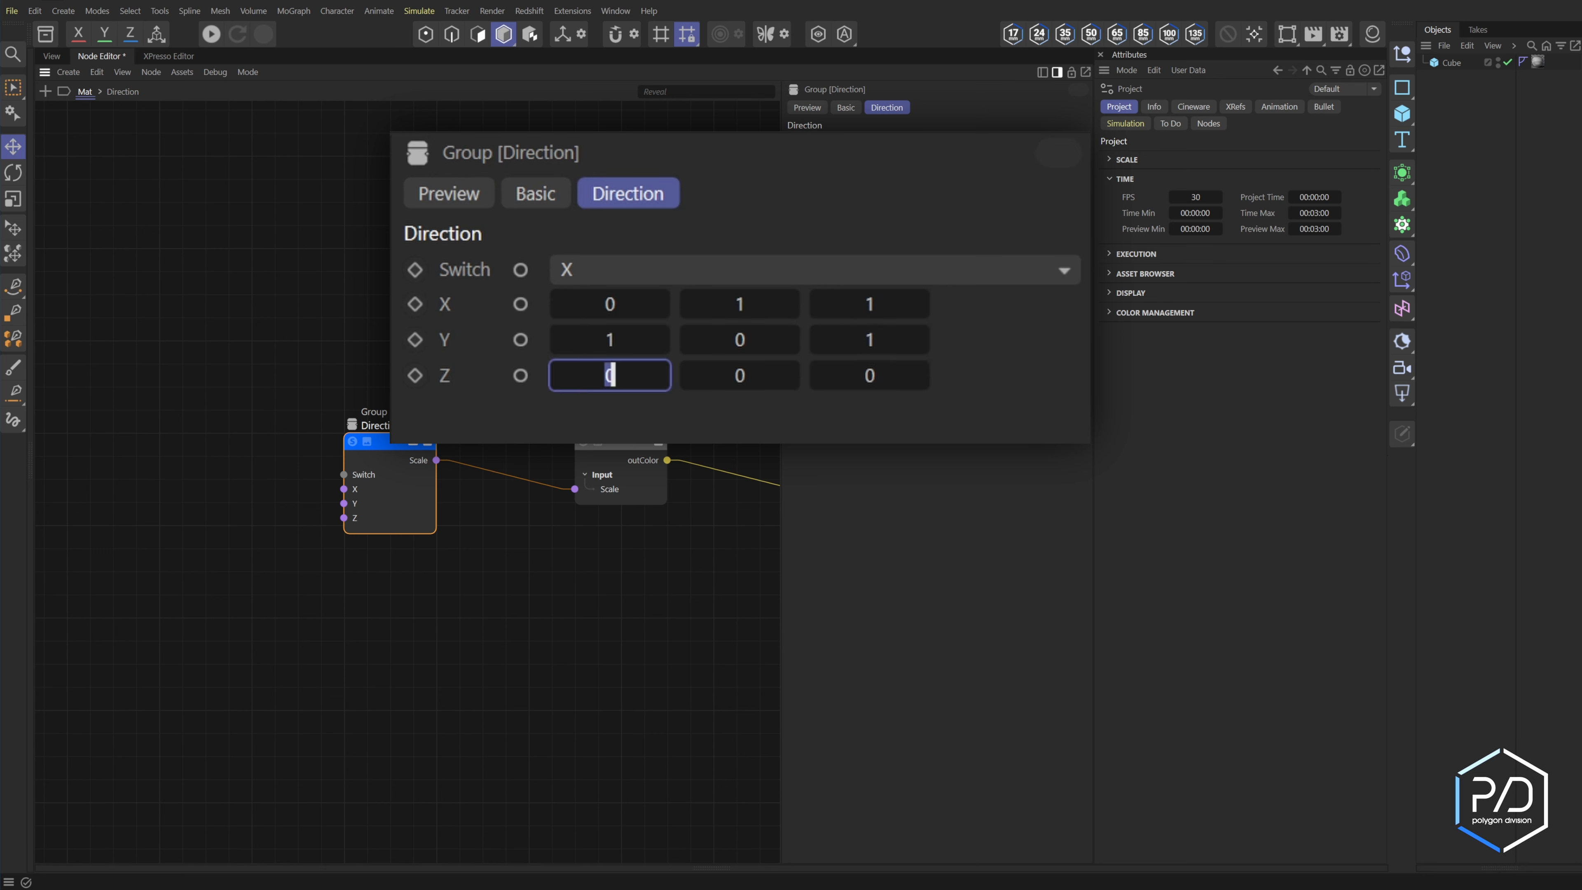
pyautogui.write('1')
pyautogui.press('Tab')
pyautogui.write('1')
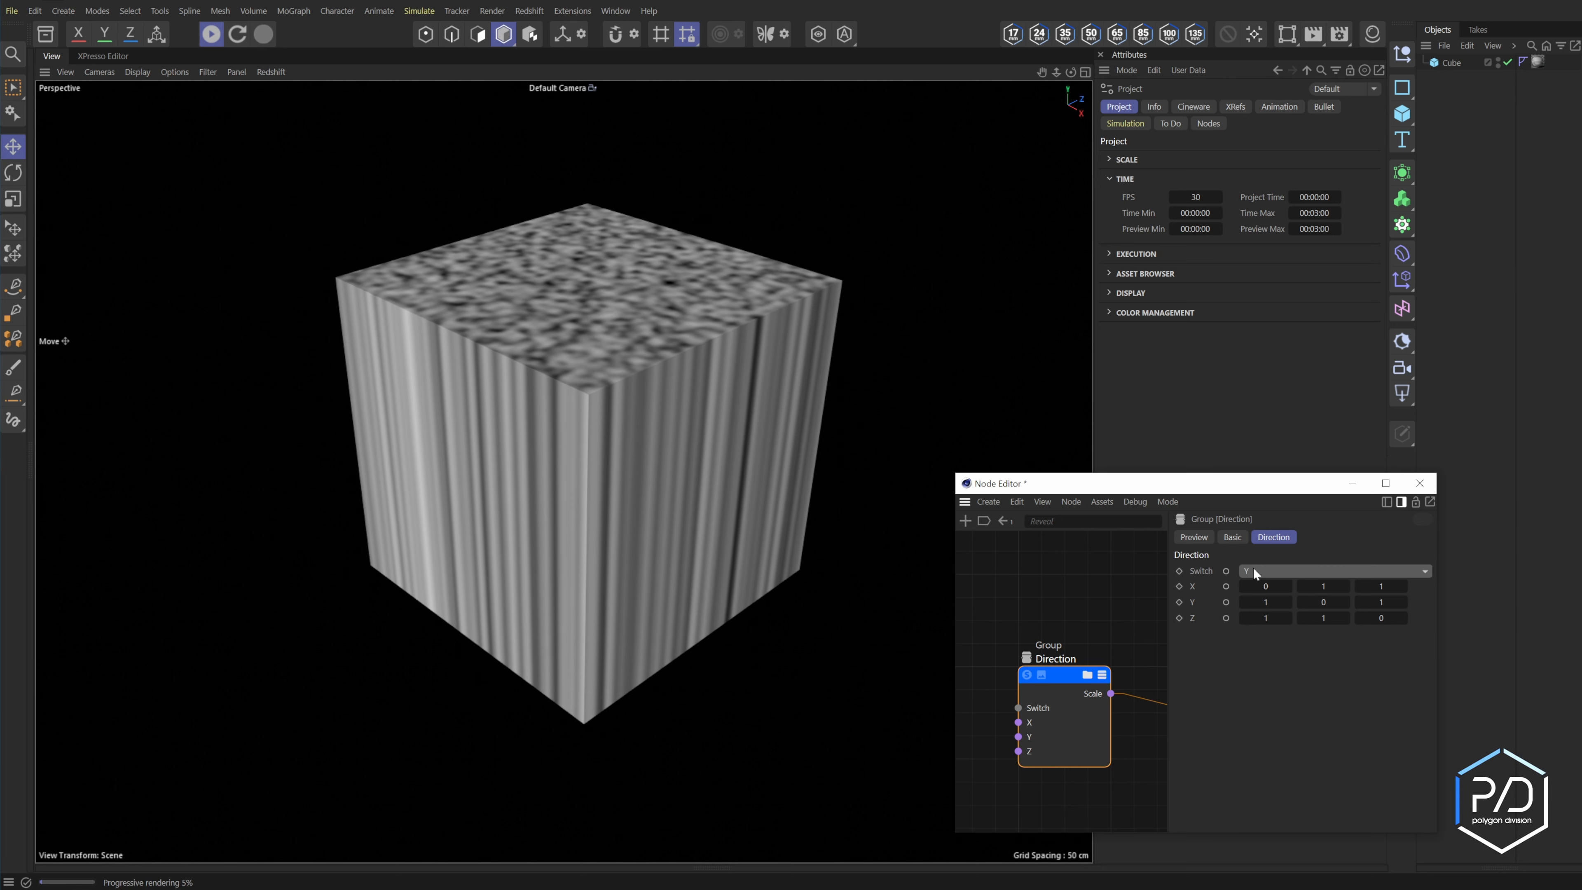
# Change the Direction group's Switch to Z to preview the noise stretched along that axis on the cube
pyautogui.click(1253, 568)
pyautogui.click(1265, 629)
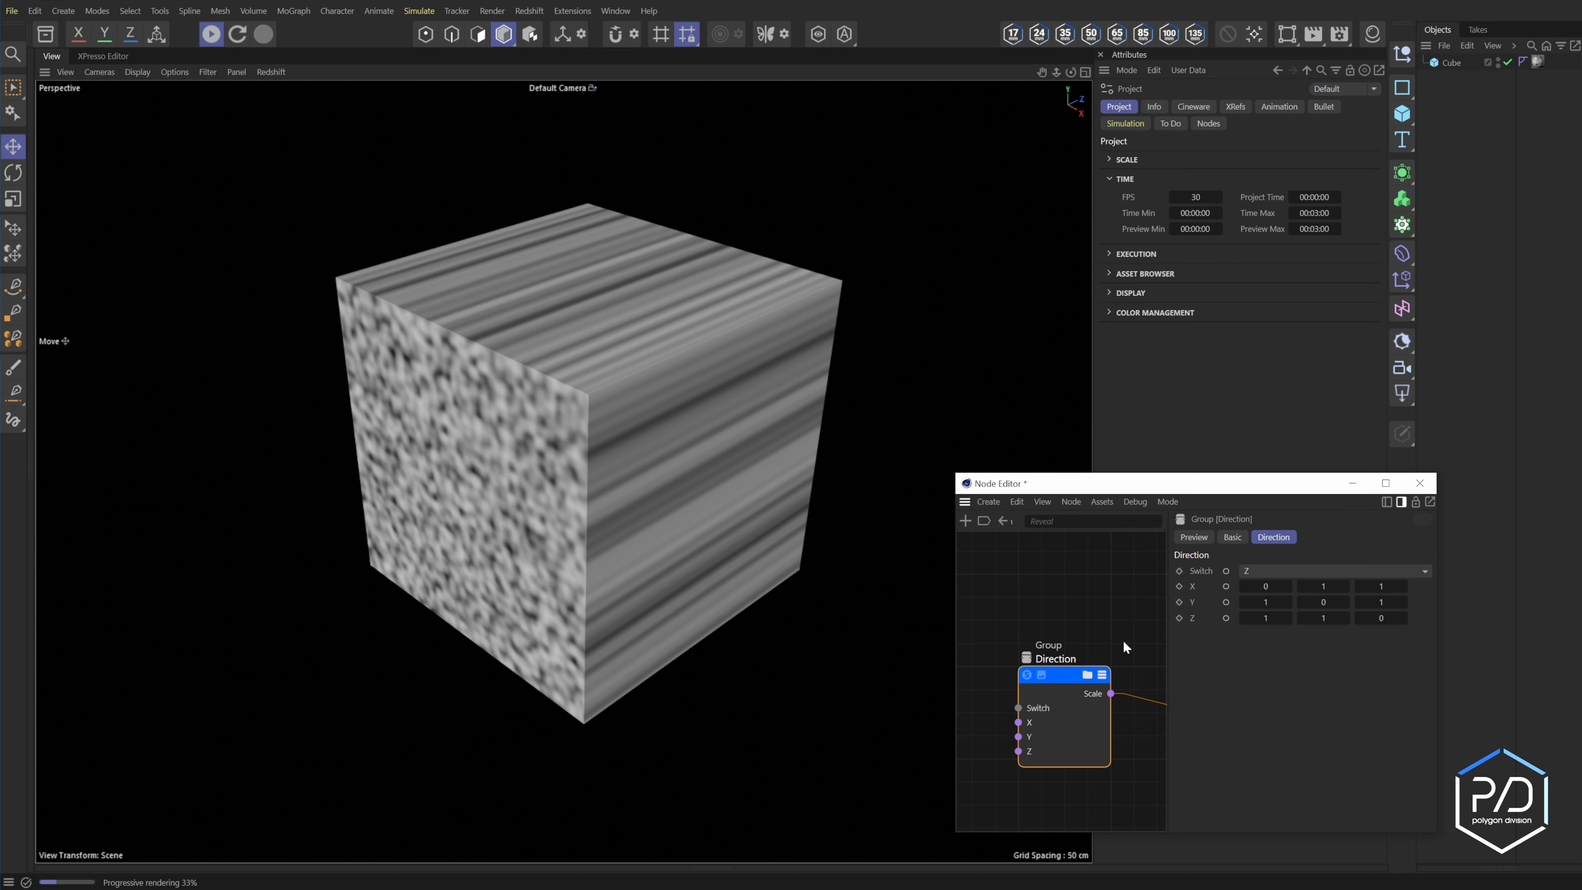
pyautogui.moveTo(1127, 668); pyautogui.dragTo(1131, 640, button='middle')
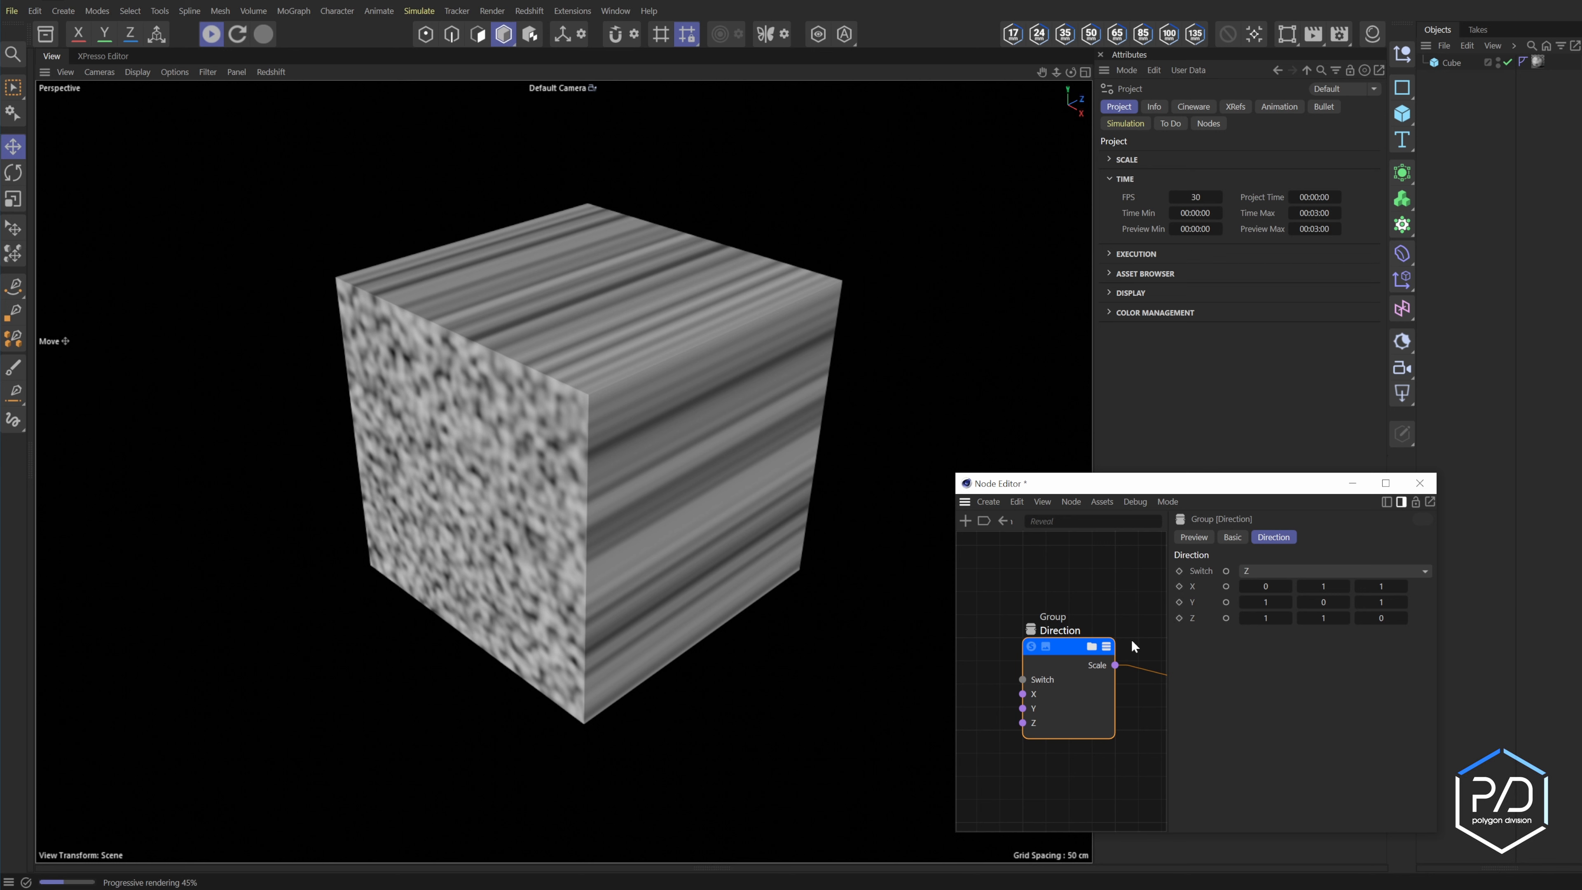